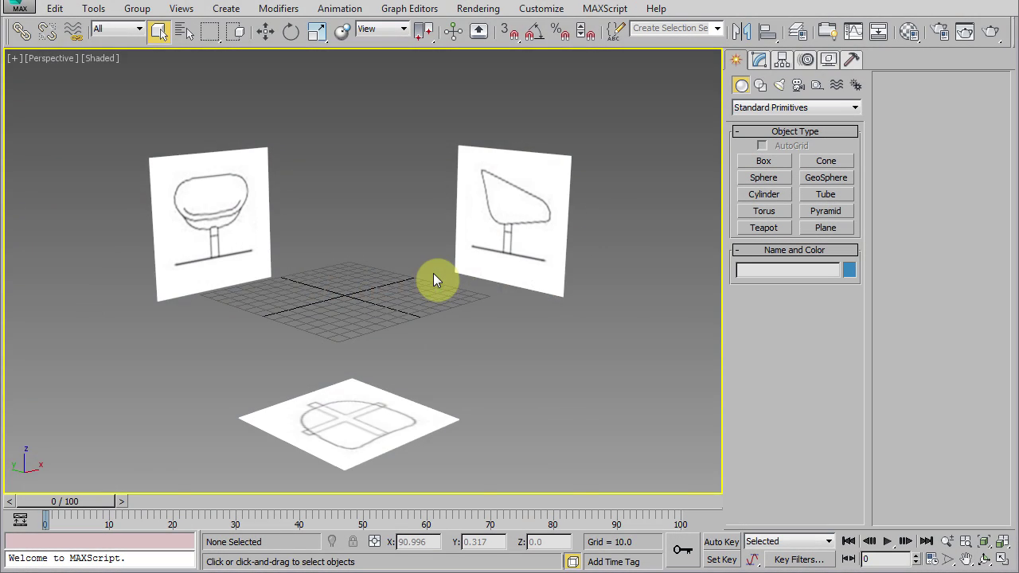
- Show all four viewports, then make the Left (side sketch) view active and maximized
key("alt+w")
left_click(323, 308)
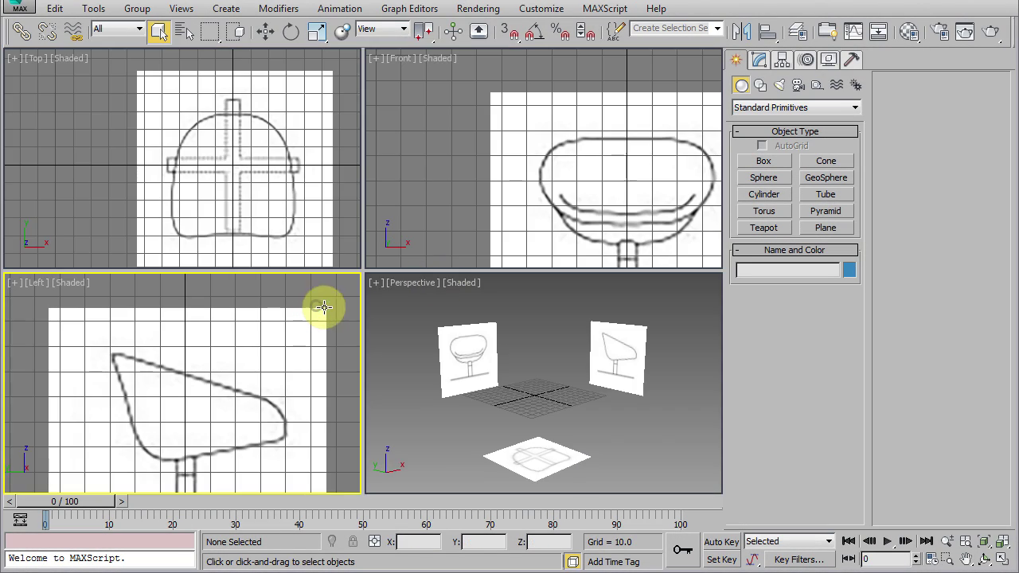
key("alt+w")
- Draw a Line spline tracing the seat's back and bottom curve over the Left sketch
left_click(760, 85)
left_click(763, 173)
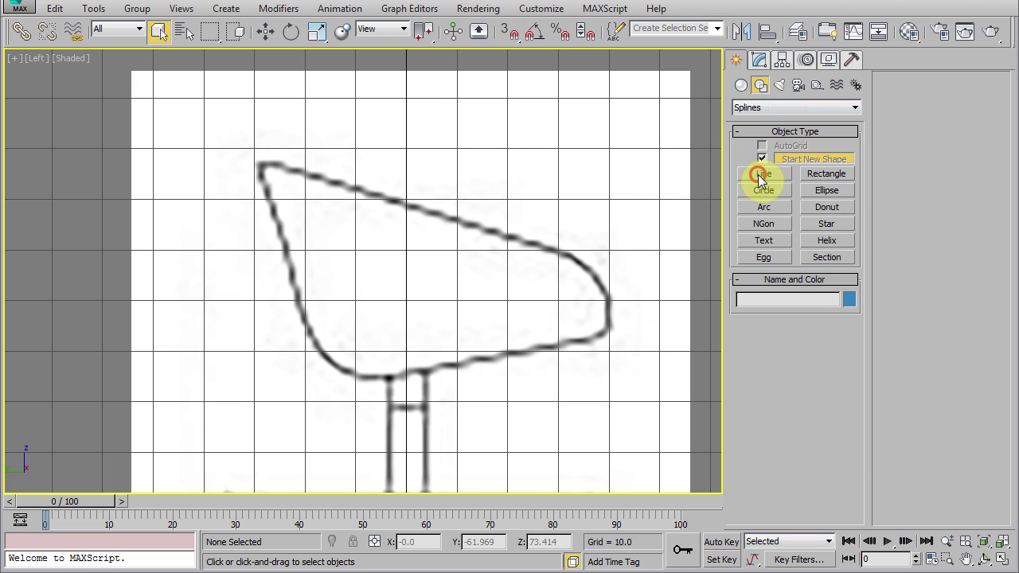
left_click(252, 163)
left_click(306, 323)
left_click(320, 352)
left_click(342, 371)
left_click(374, 377)
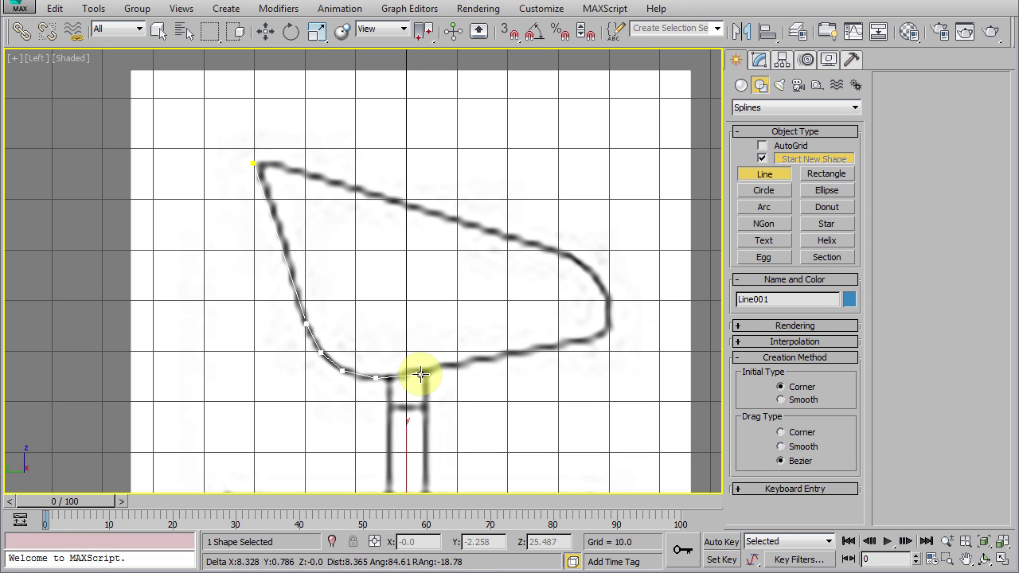
left_click(423, 372)
left_click(608, 335)
right_click(525, 293)
- Pan the Left view, then make the Front view active and maximized
middle_click_drag(480, 297, 568, 252)
key("alt+w")
middle_click(577, 178)
key("alt+w")
- Add an Extrude modifier to Line001 and recenter the Front view on the sketch
left_click(758, 60)
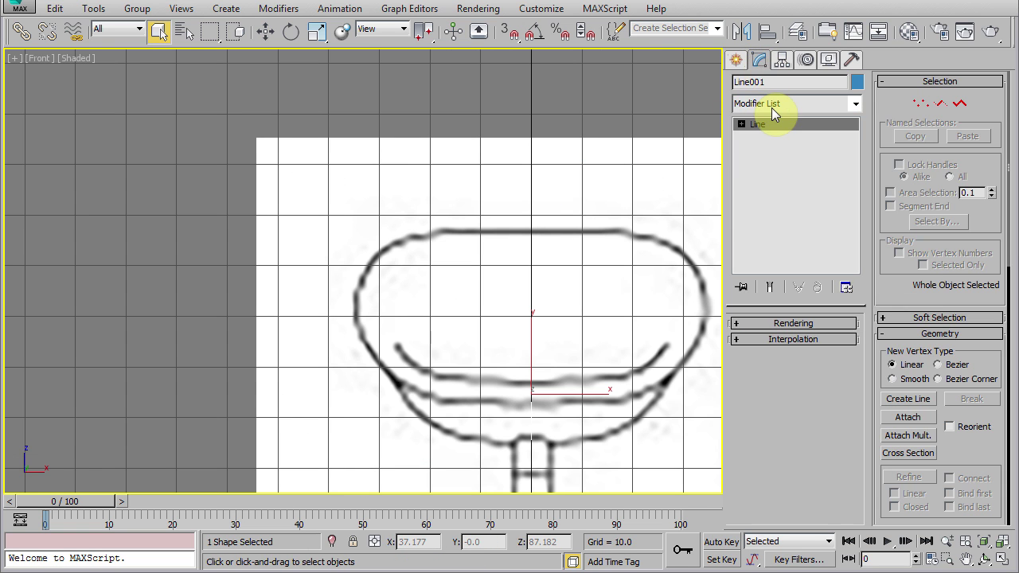
left_click(772, 105)
key("e")
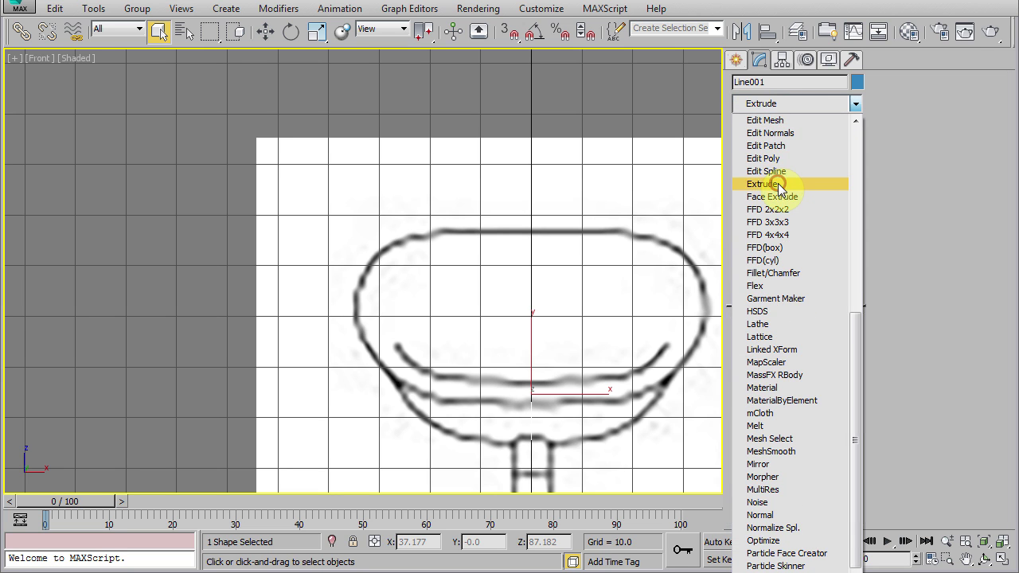
left_click(773, 164)
middle_click_drag(600, 352, 574, 292)
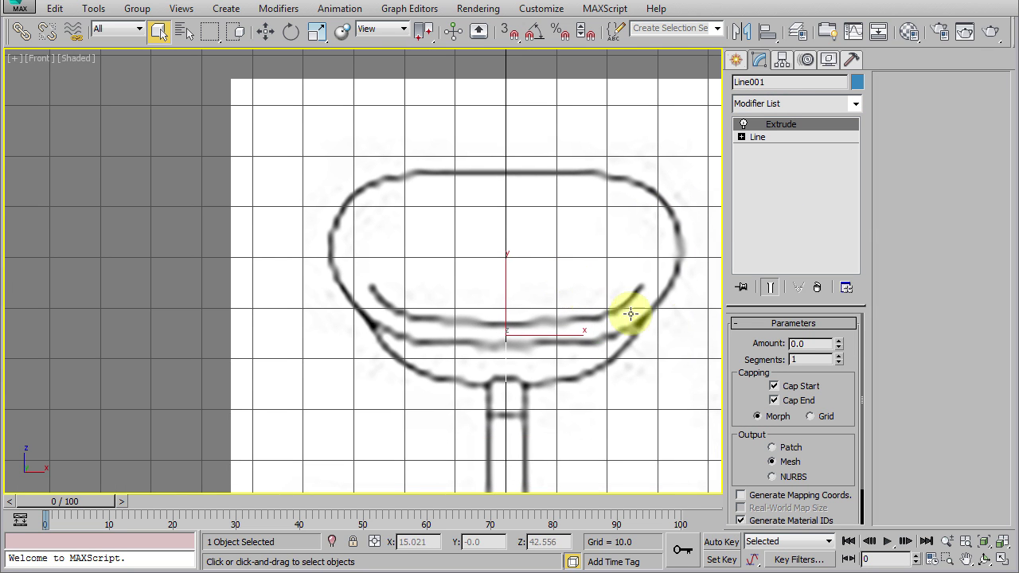
- Set the Extrude Amount to 14 and bring up the seat's right-click menu
left_click_drag(838, 347, 822, 324)
left_click(818, 344)
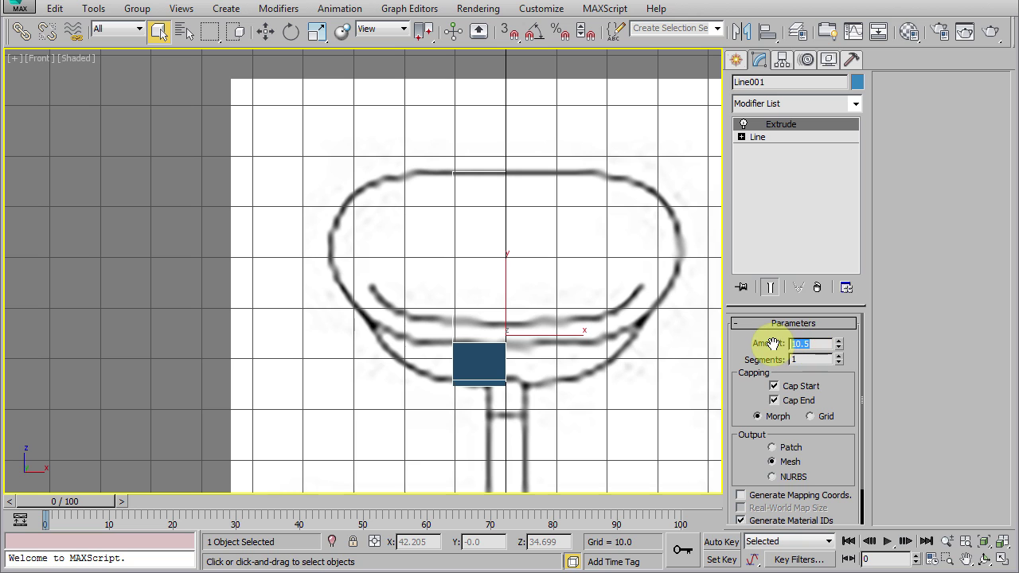
type("14.")
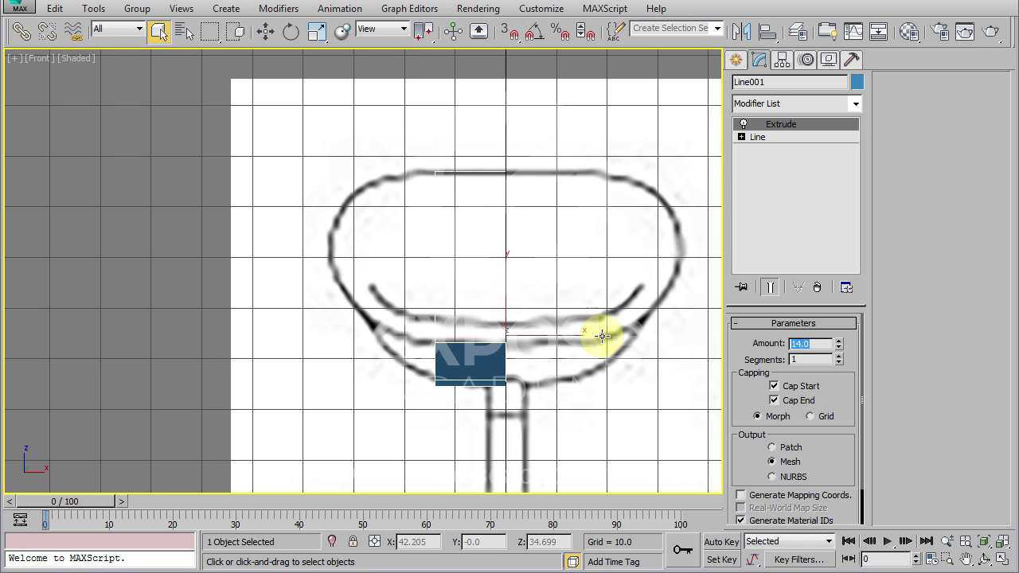
middle_click_drag(501, 324, 445, 289)
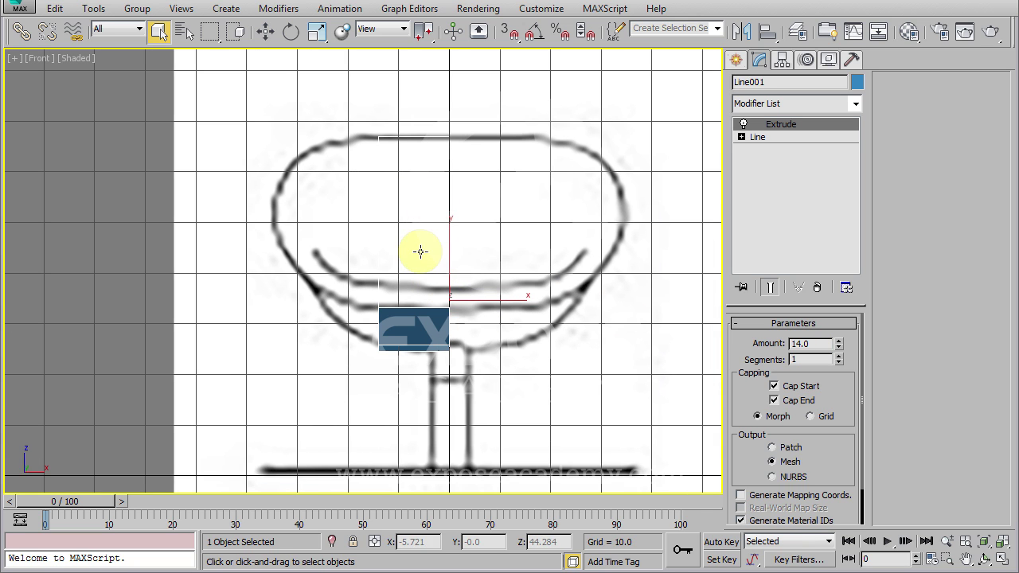
right_click(485, 243)
- Confirm the seat's Object Properties and switch it to See-Through display with Alt+X
left_click(508, 348)
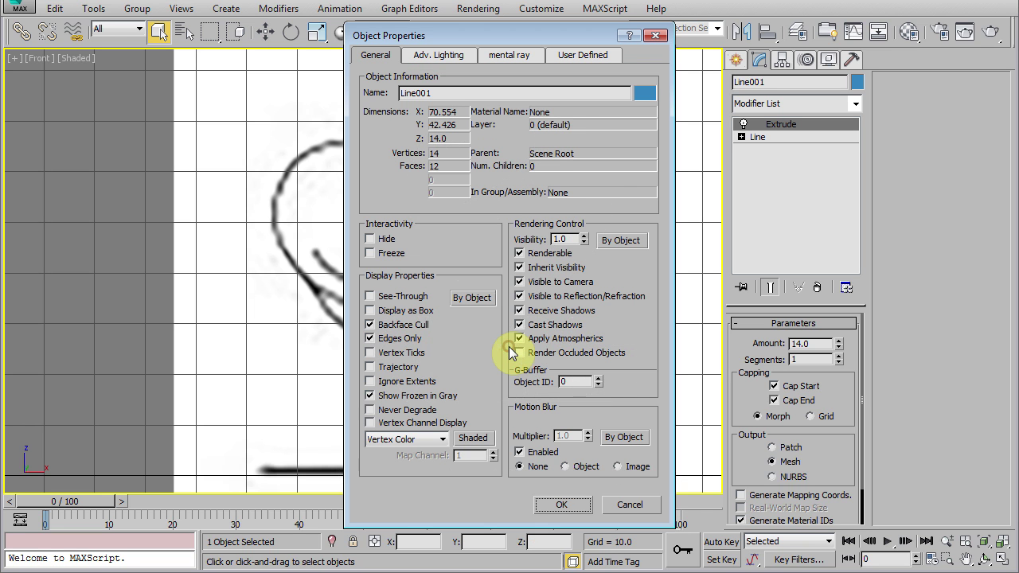
left_click(545, 503)
middle_click_drag(482, 337, 505, 341)
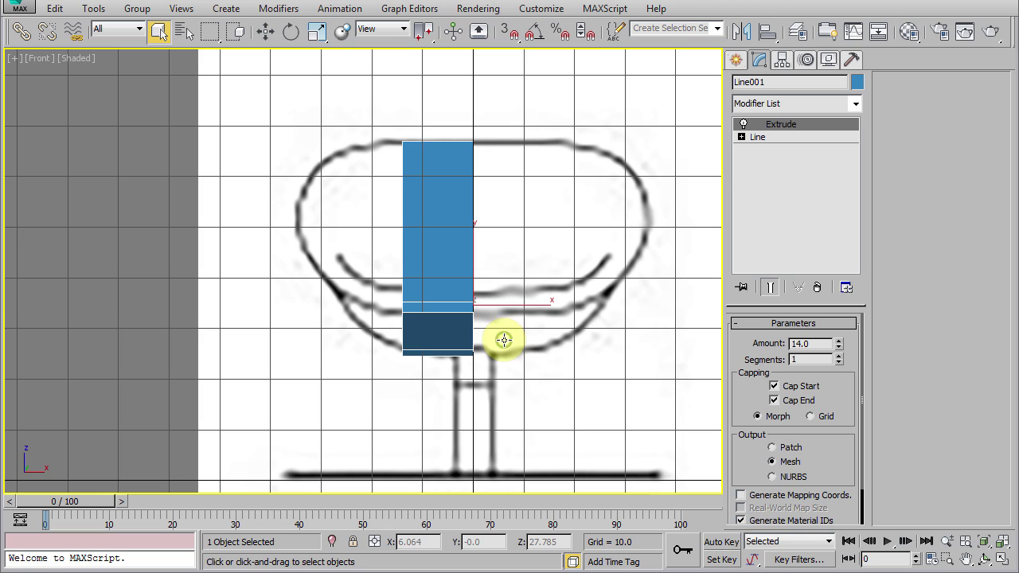
key("alt+x")
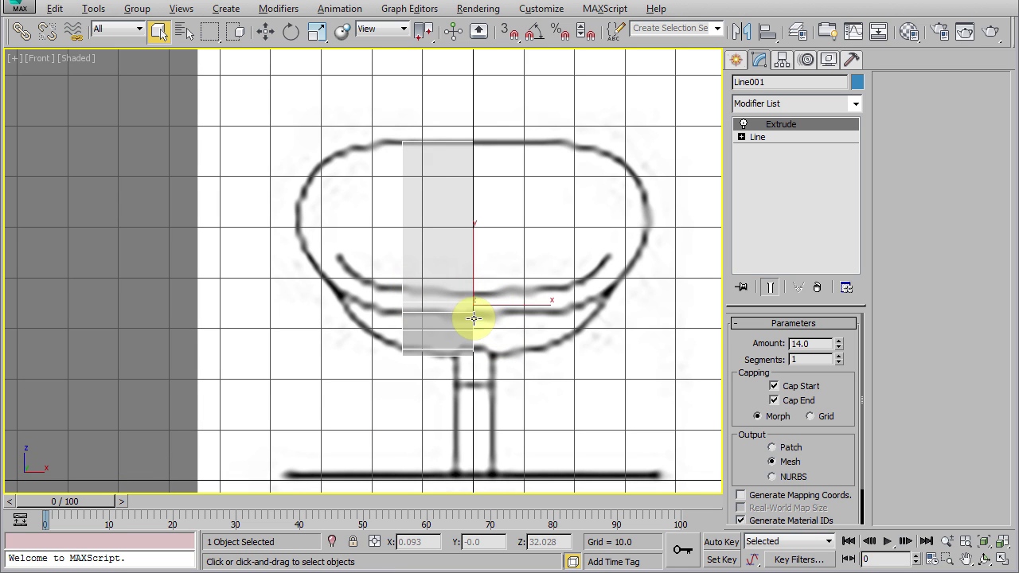
right_click(530, 302)
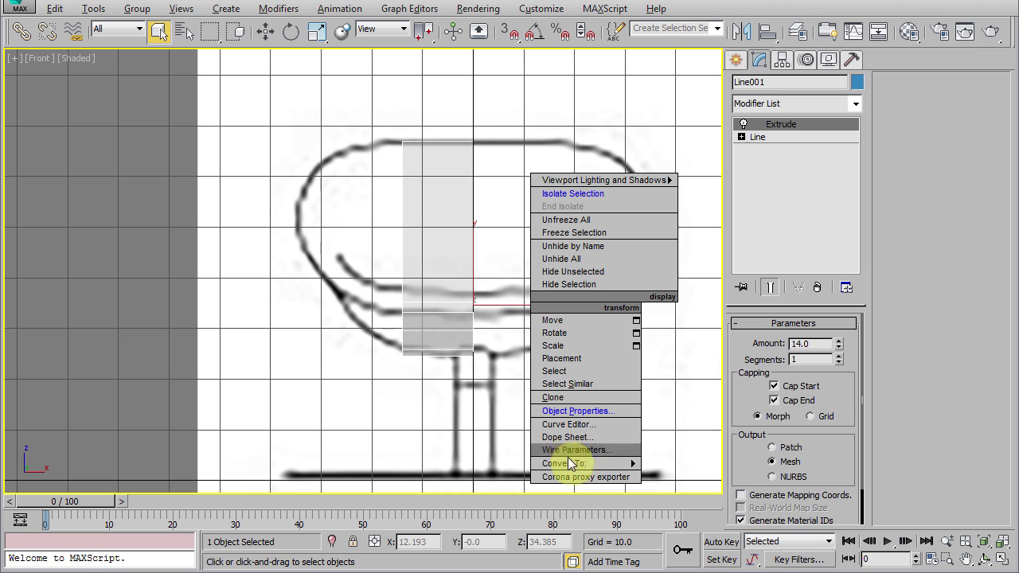
- Convert the seat to an Editable Poly and extend its edge loop leftward into new polygons
mouse_move(564, 463)
left_click(684, 477)
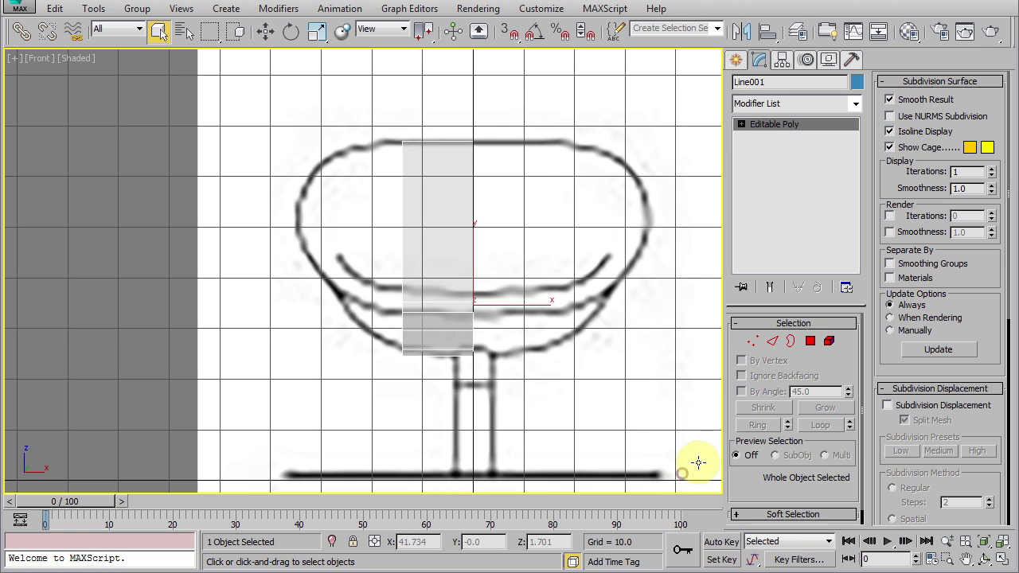
left_click(772, 340)
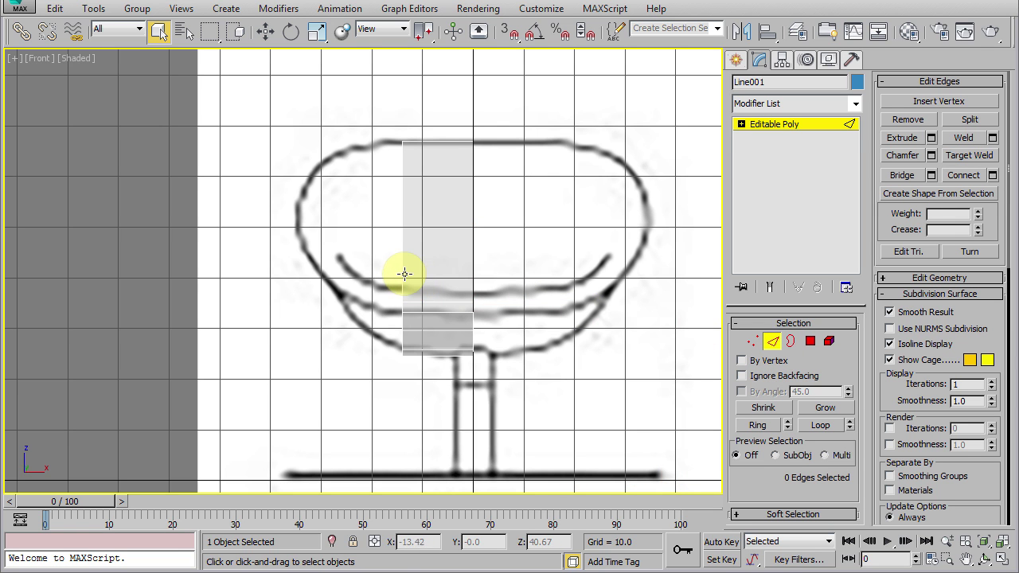
left_click(819, 425)
right_click(545, 242)
left_click(563, 258)
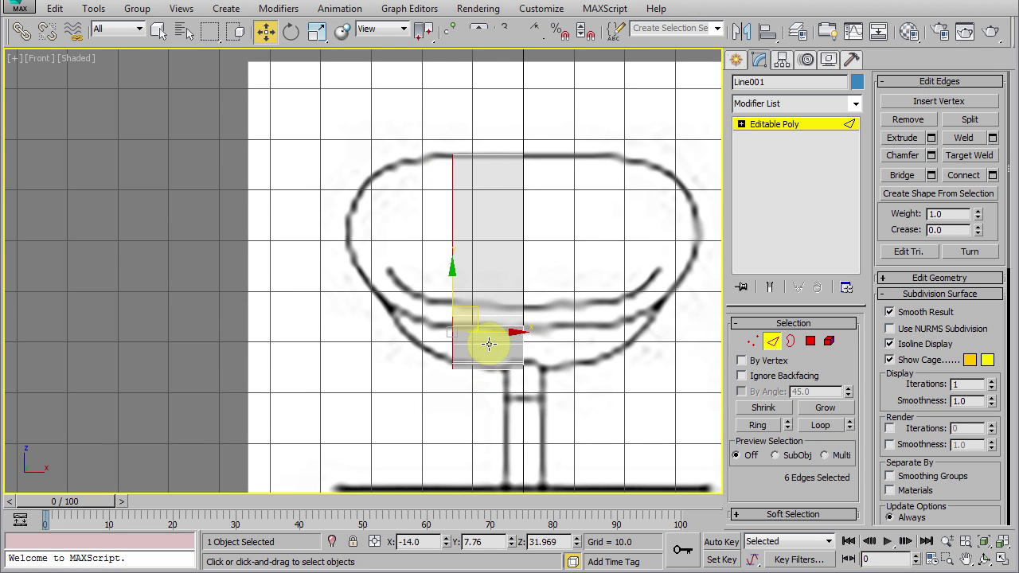
mouse_move(489, 330)
left_mouse_down()
mouse_move(450, 328)
mouse_move(428, 303)
left_mouse_up()
- Shrink, tilt and reposition the new edge loop to follow the front sketch's curve
left_click(316, 31)
left_click_drag(406, 317, 409, 322)
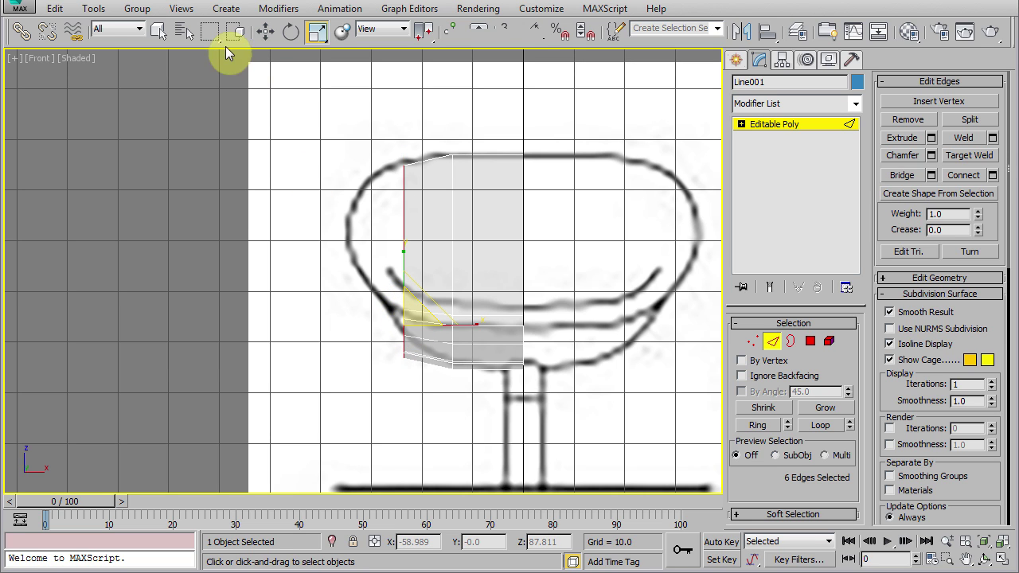
left_click(290, 31)
left_click_drag(417, 268, 422, 272)
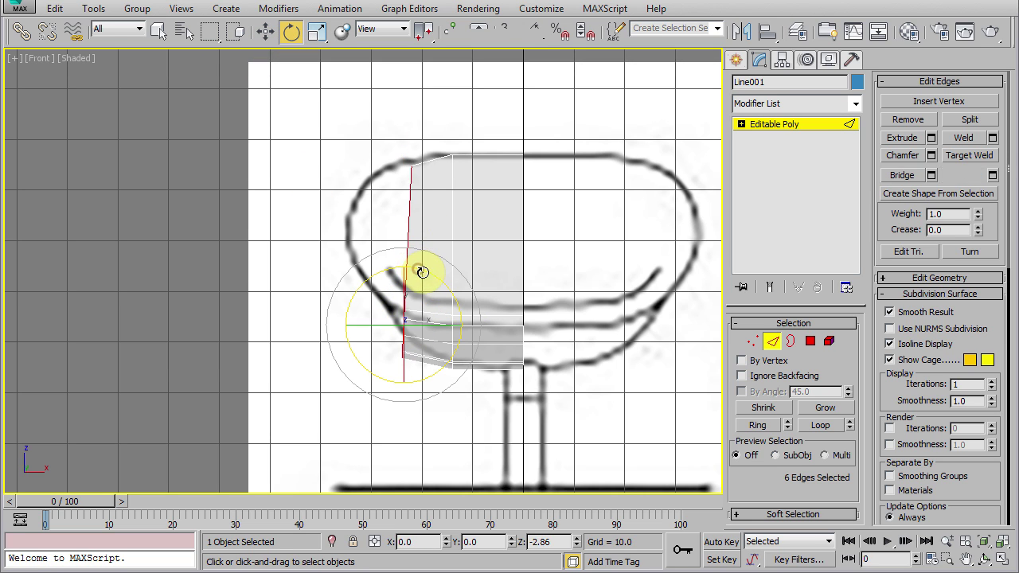
right_click(521, 265)
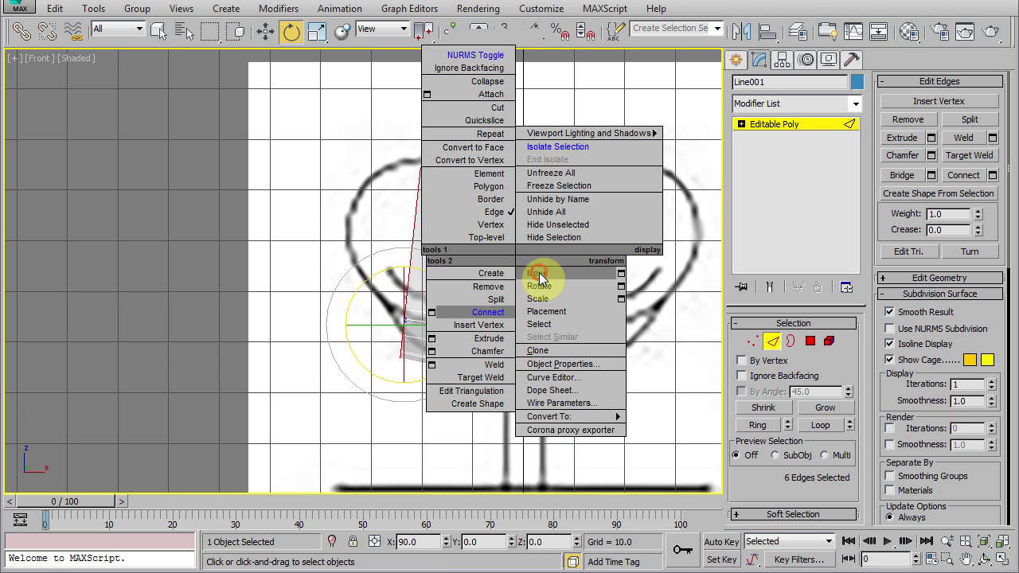
left_click(557, 288)
left_click_drag(422, 297, 411, 280)
- Fine-tune the edge loop along the outline, then maximize the Left view
left_click(316, 31)
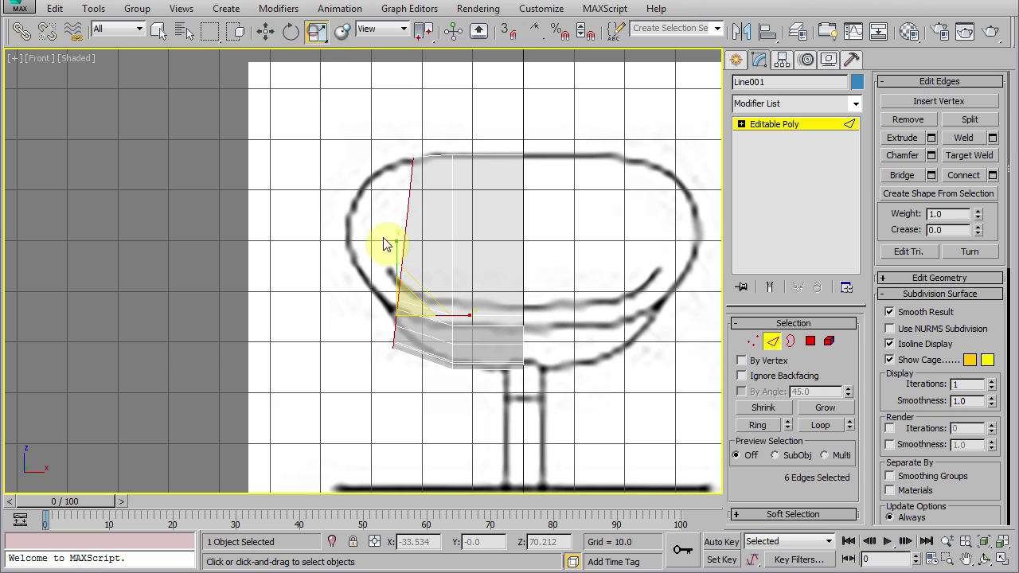
right_click(400, 246)
left_click(502, 262)
left_click_drag(421, 294, 418, 289)
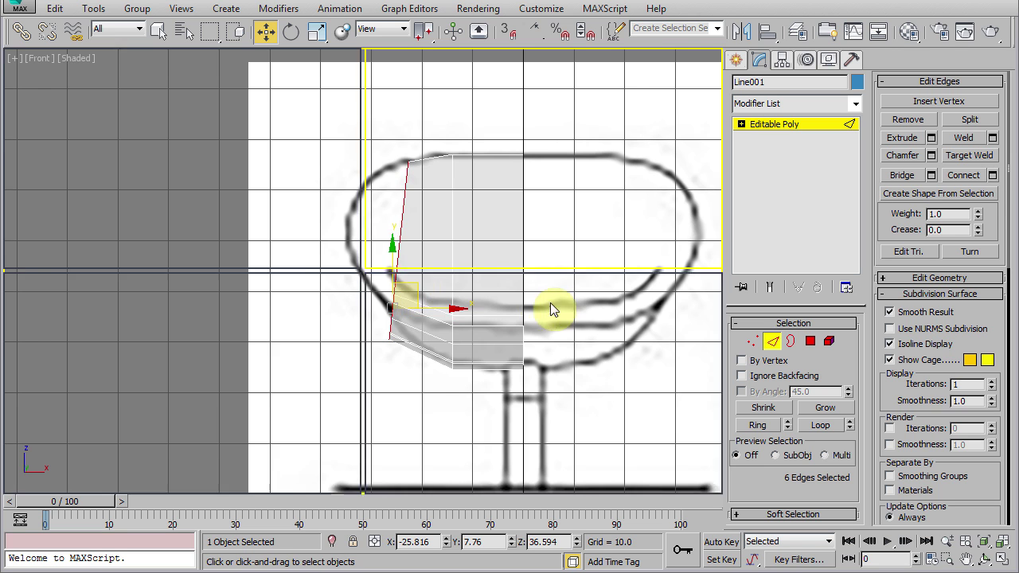
key("alt+w")
right_click(261, 340)
key("alt+w")
- At Vertex level, move the seat's front tip and a bottom vertex onto the side outline
scroll(426, 360, "up", 2)
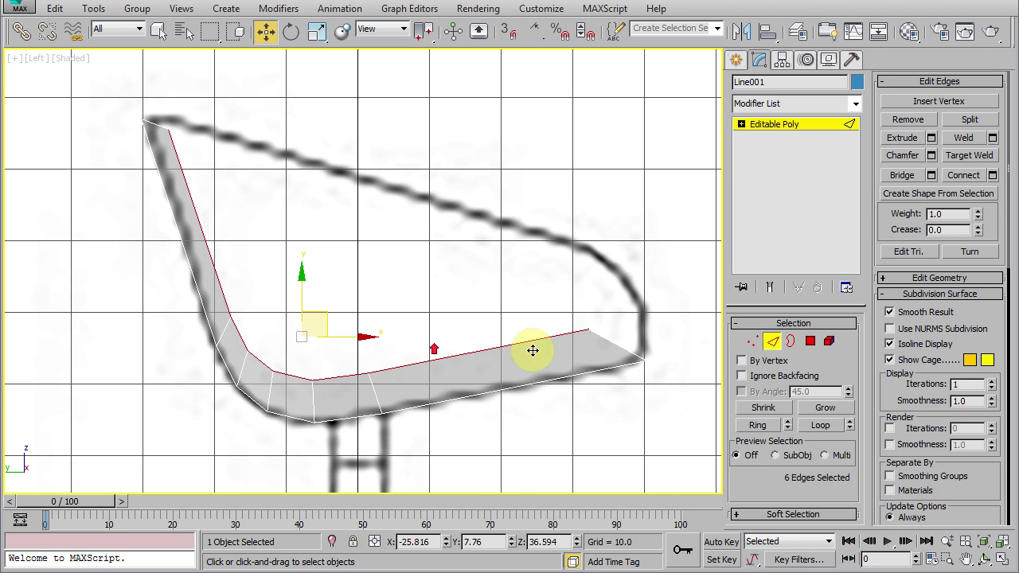
left_click(752, 341)
left_click(586, 330)
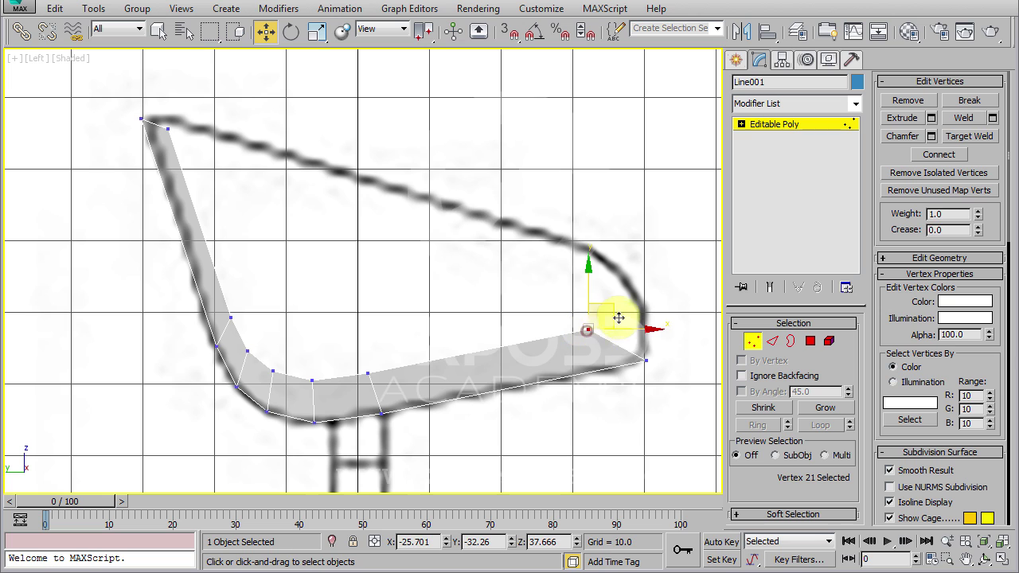
left_click_drag(628, 311, 667, 300)
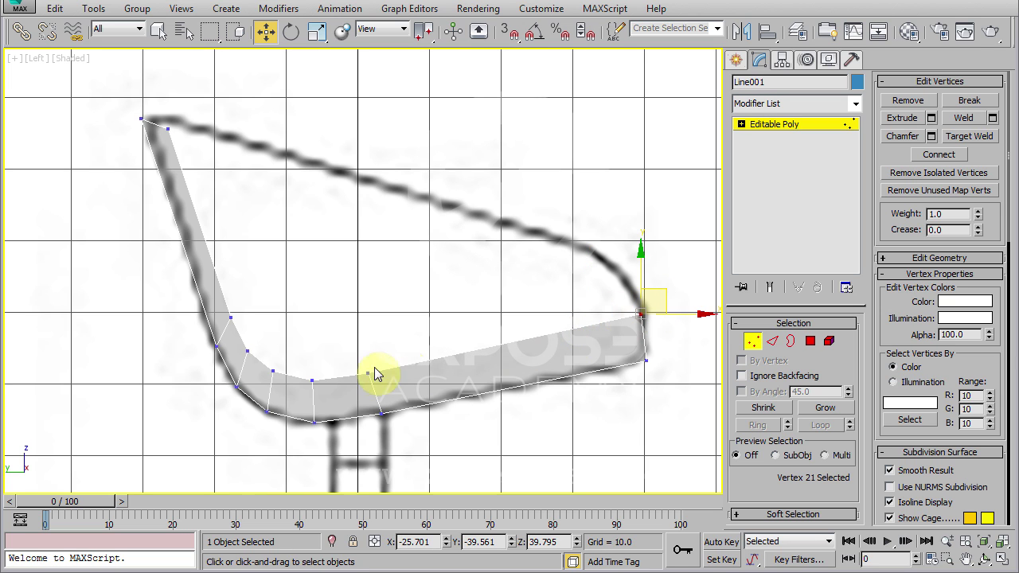
left_click_drag(367, 372, 411, 366)
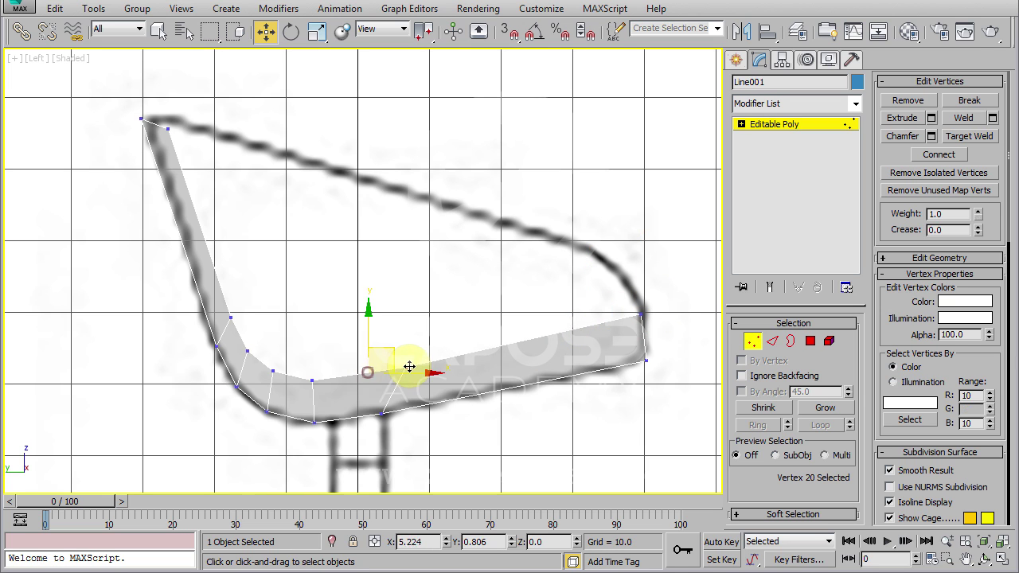
- Select the vertices along the seat's rear and bottom curve, then maximize the Front view
left_click(230, 316)
left_click(244, 348)
left_click(272, 368)
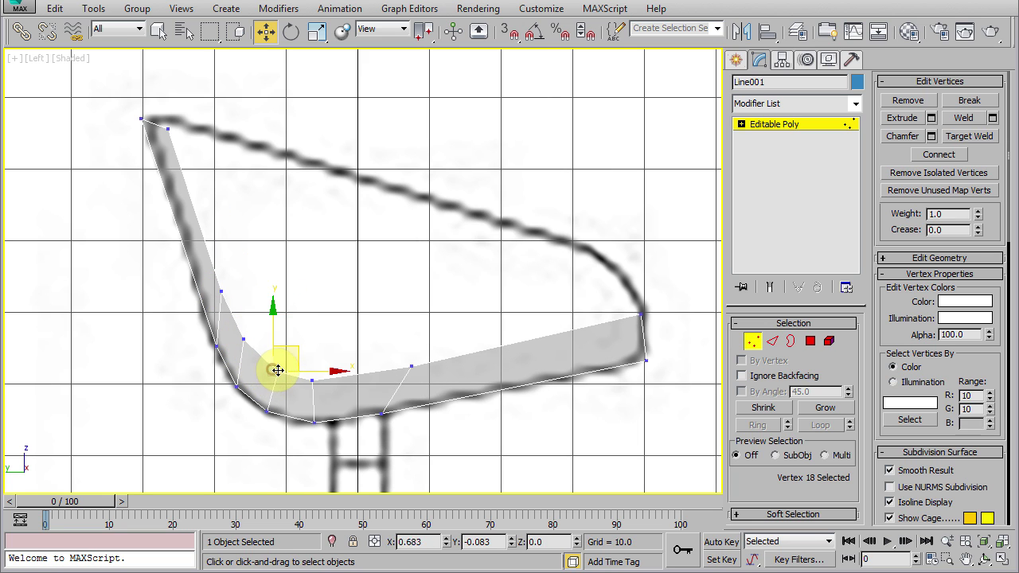
left_click(310, 382)
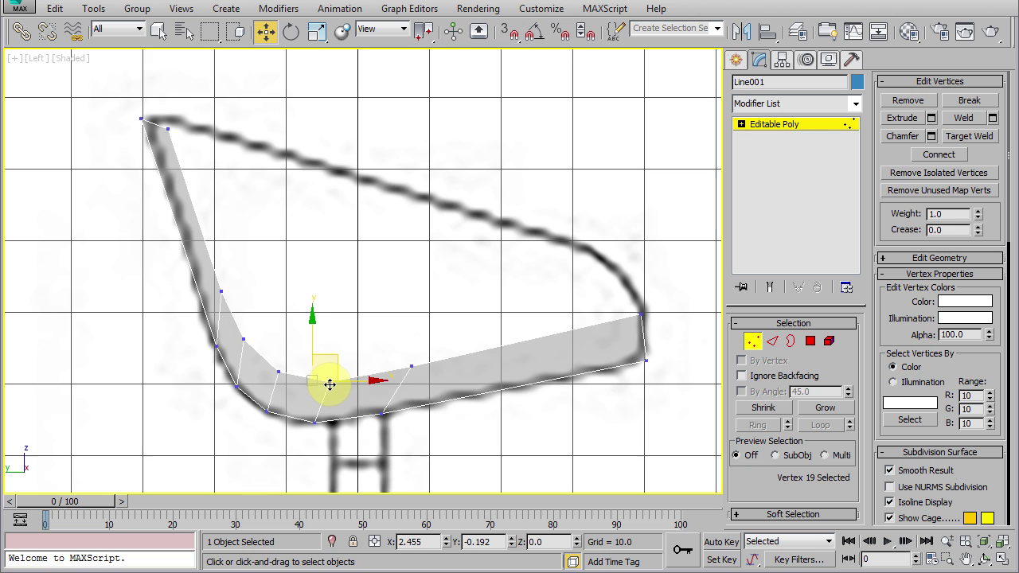
key("alt+w")
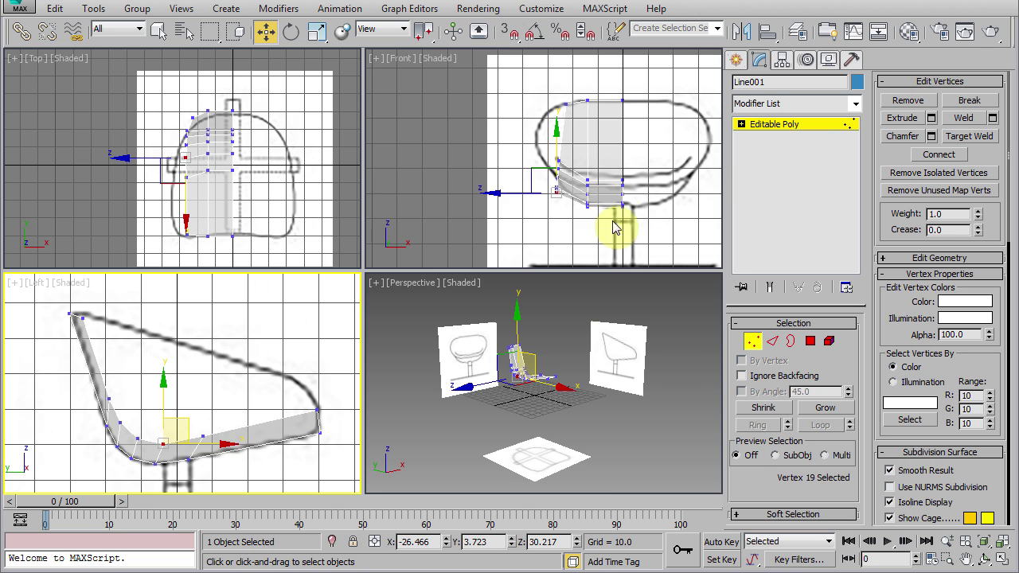
right_click(615, 227)
key("alt+w")
- Back at Edge level, pull the edge row further left into another row of polygons
left_click(775, 344)
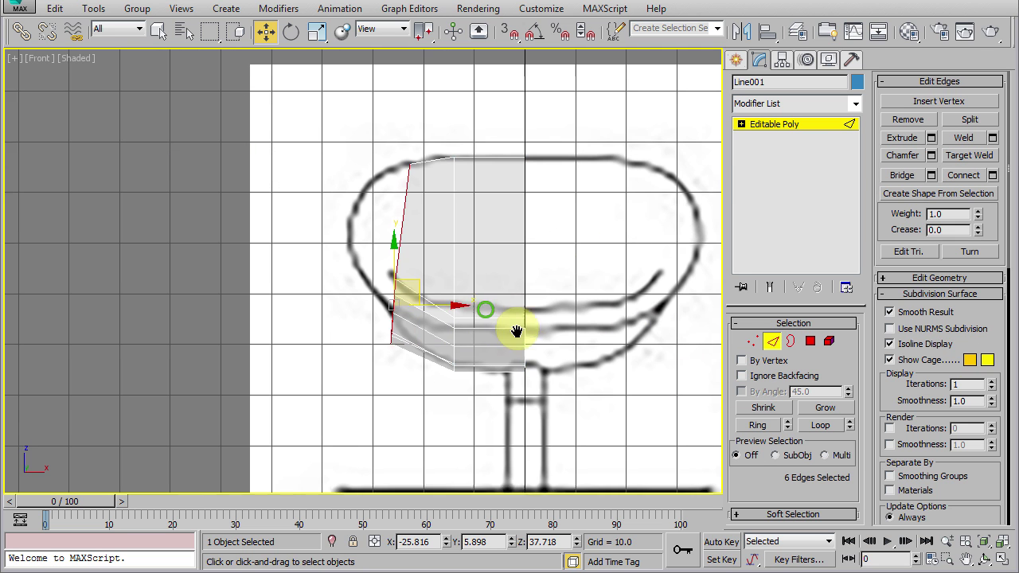
scroll(484, 310, "up", 2)
scroll(546, 359, "up", 1)
left_click_drag(556, 372, 482, 371)
- Squash the new edges vertically and lift them along the sketch, then switch to Left view vertices
left_click(321, 42)
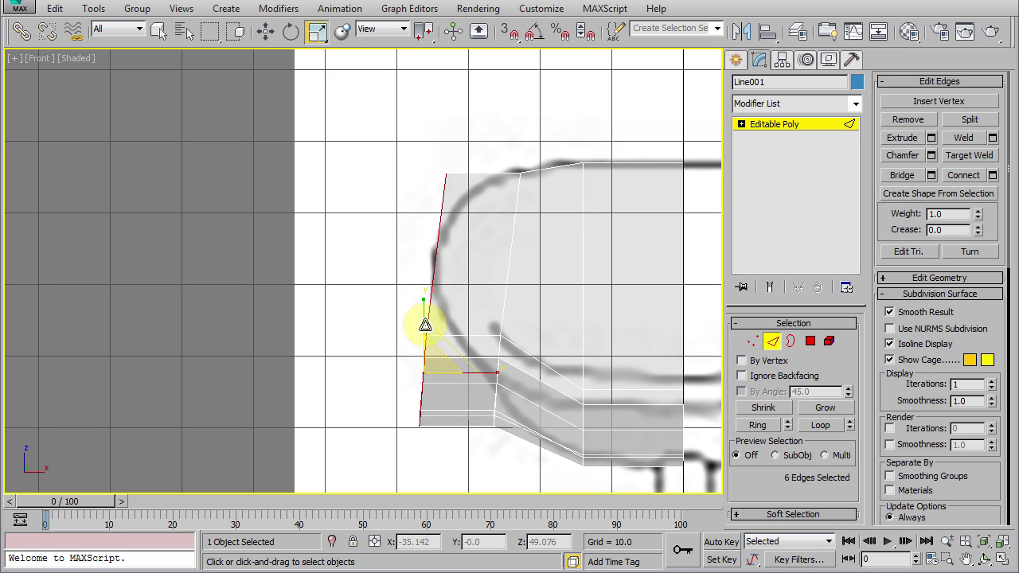
left_click_drag(422, 359, 425, 405)
right_click(481, 274)
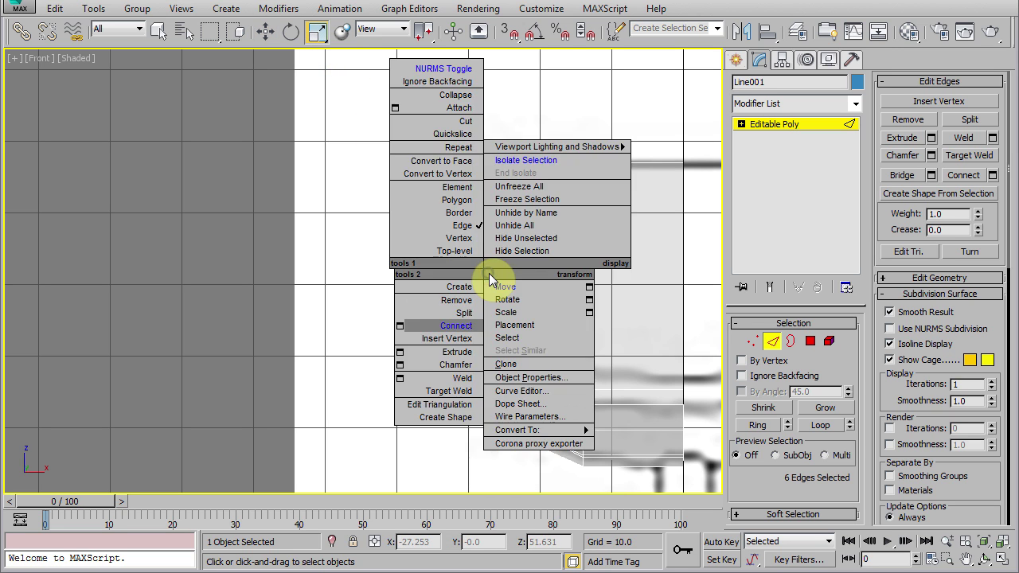
left_click(503, 288)
left_click_drag(445, 344, 454, 302)
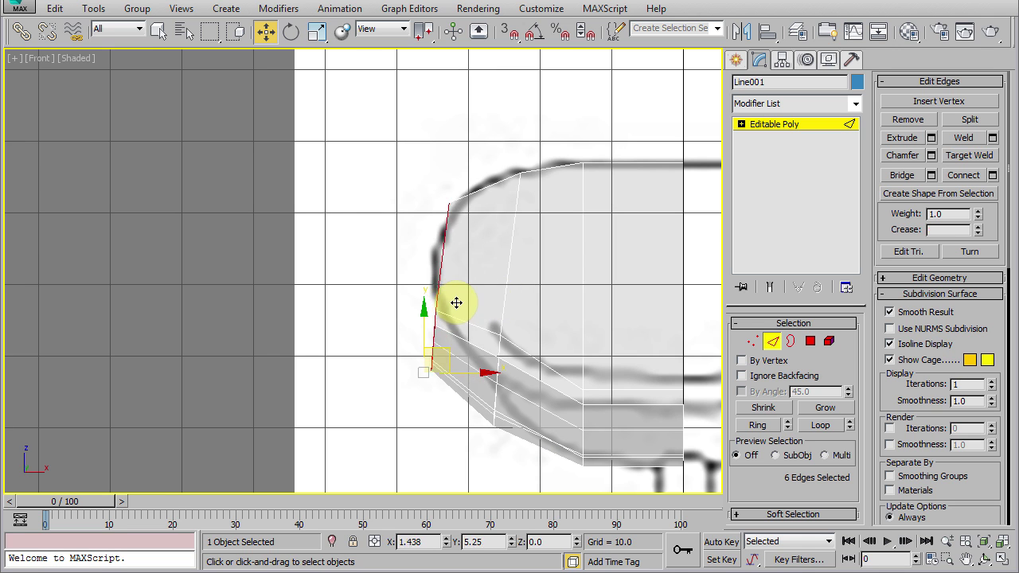
key("alt+w")
key("alt+w")
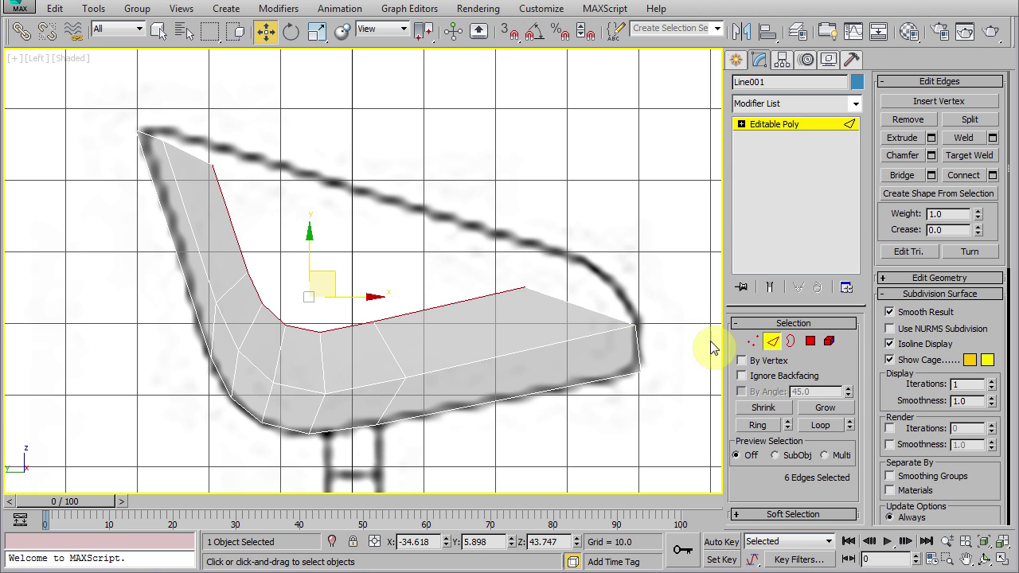
left_click(752, 340)
- Move the front tip vertex and the next inner vertices up onto the seat's top outline
left_click(523, 289)
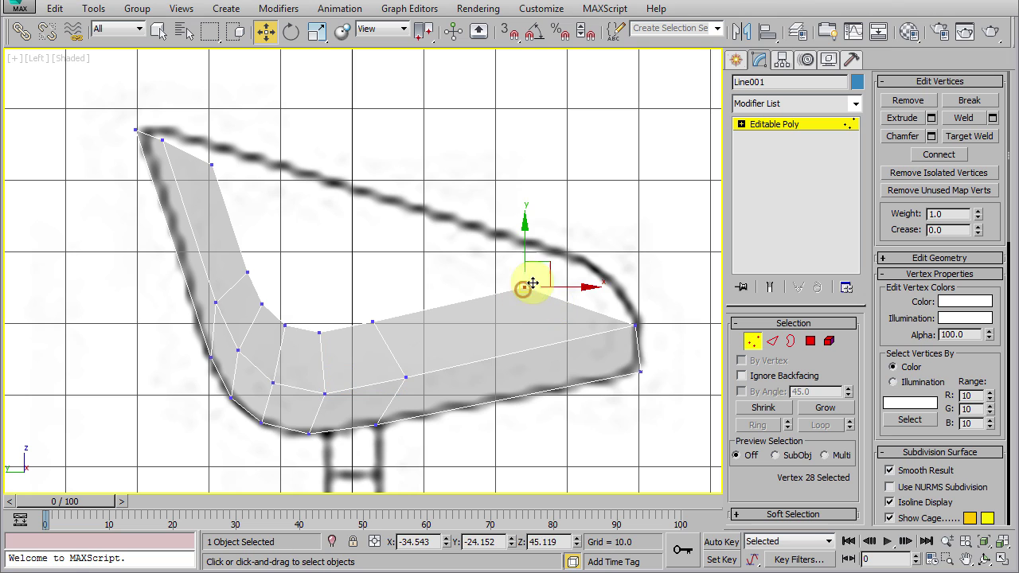
left_click_drag(548, 273, 631, 265)
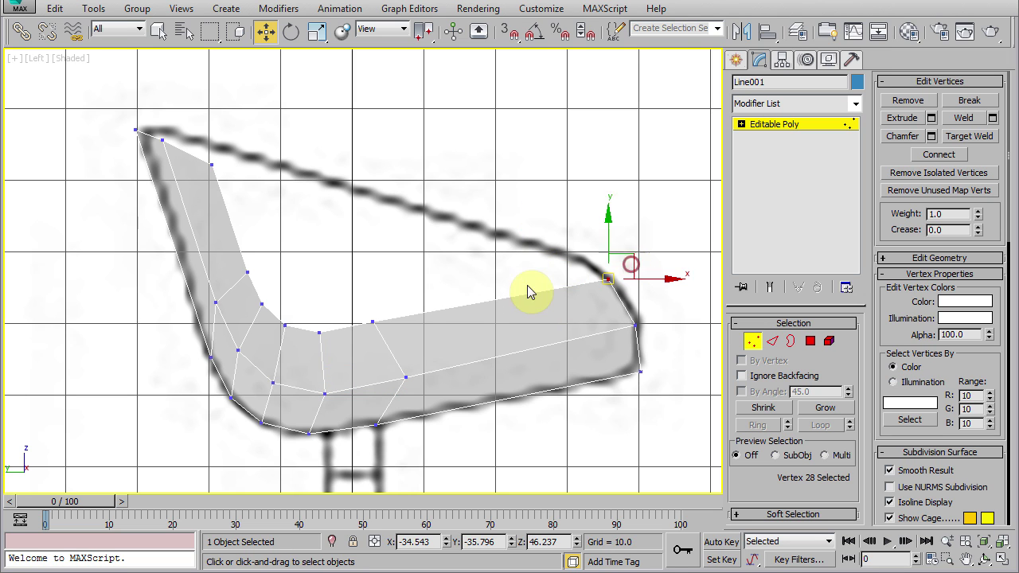
left_click_drag(369, 323, 548, 249)
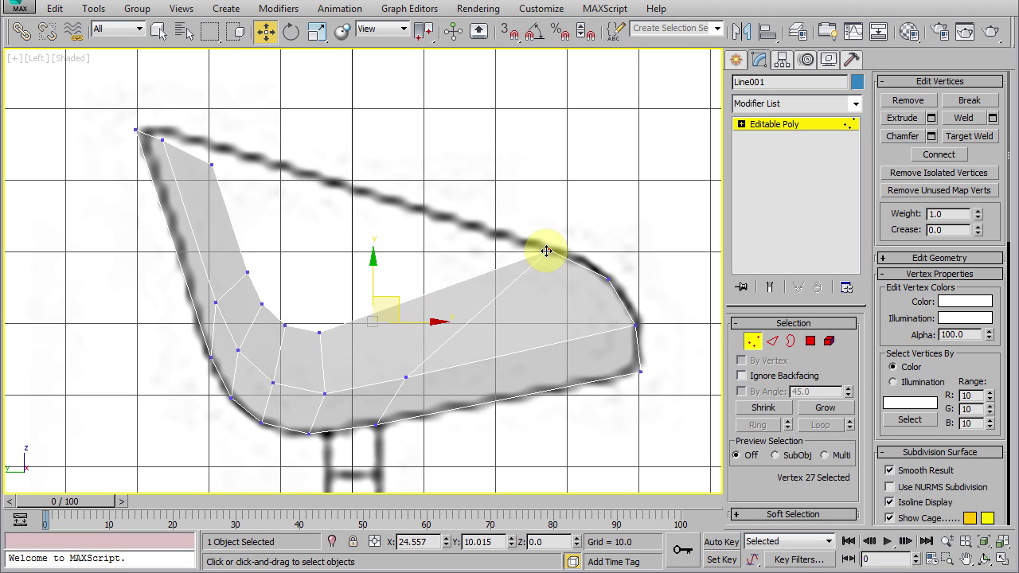
left_click_drag(319, 331, 457, 223)
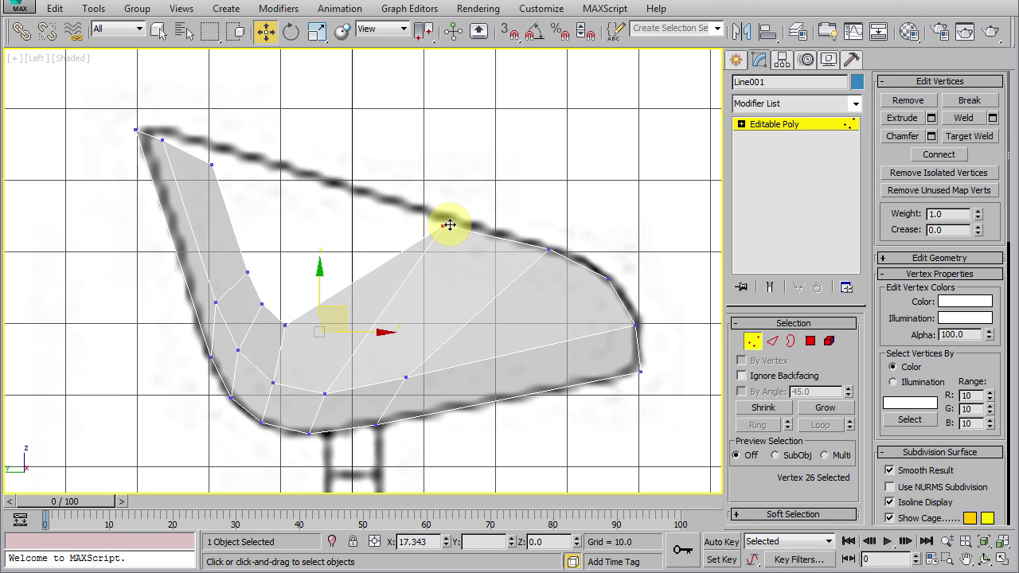
- Raise the backrest vertices to the backrest outline, filling the inner notch
left_click(162, 139)
left_click_drag(162, 133, 164, 126)
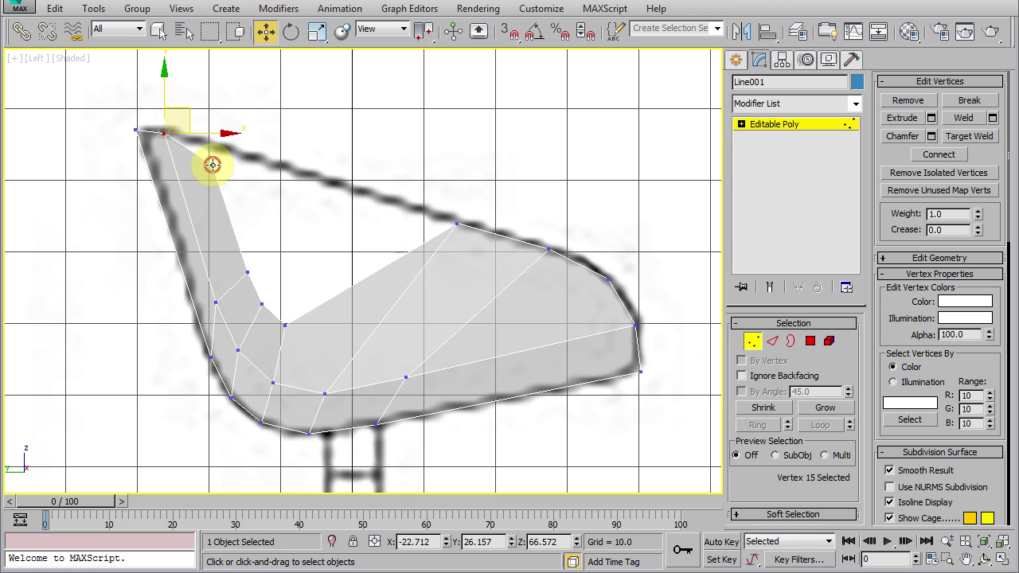
left_click(219, 149)
left_click(247, 273)
left_click_drag(248, 268, 265, 165)
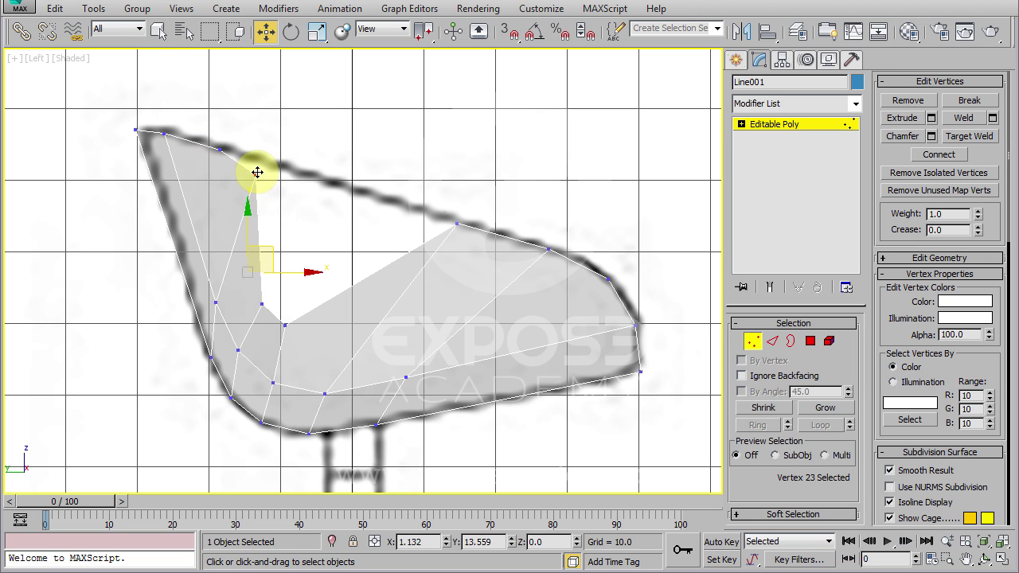
left_click_drag(262, 305, 324, 183)
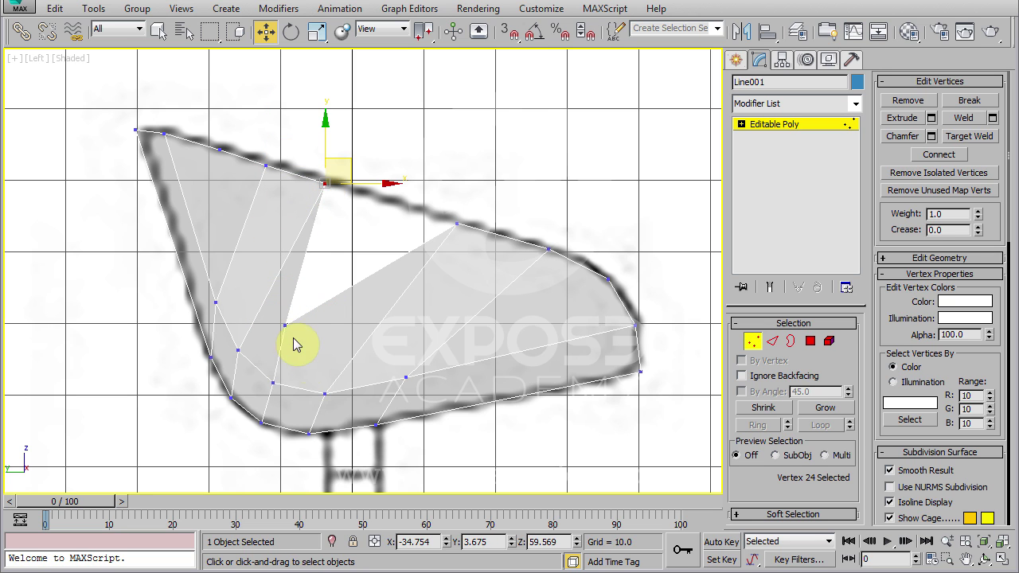
left_click_drag(285, 325, 358, 195)
- Even out the vertex spacing along the top edge, then return to four viewports
left_click(323, 186)
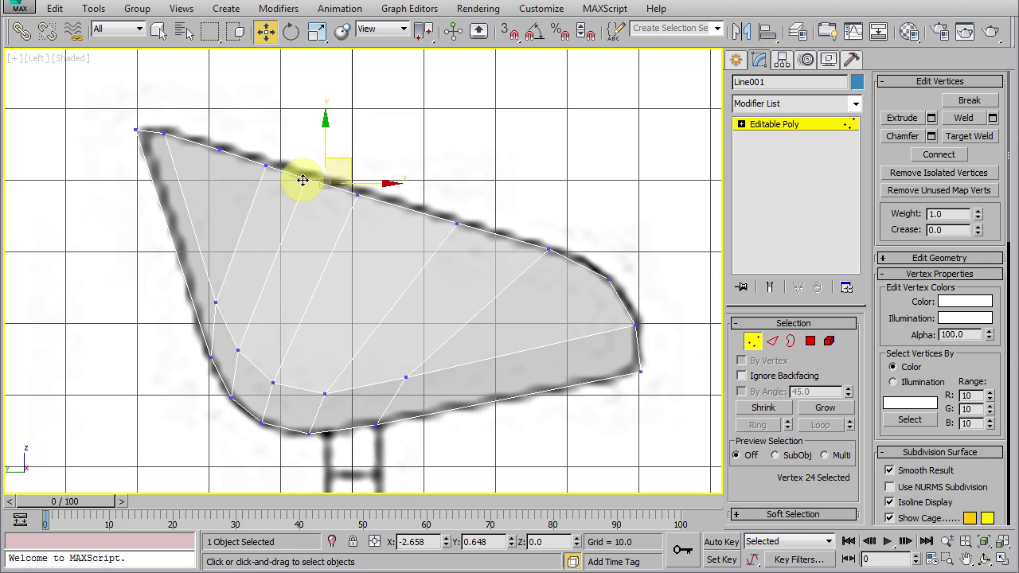
left_click_drag(303, 179, 302, 176)
left_click(263, 166)
left_click_drag(247, 160, 205, 146)
left_click(220, 149)
left_click(305, 178)
left_click(356, 195)
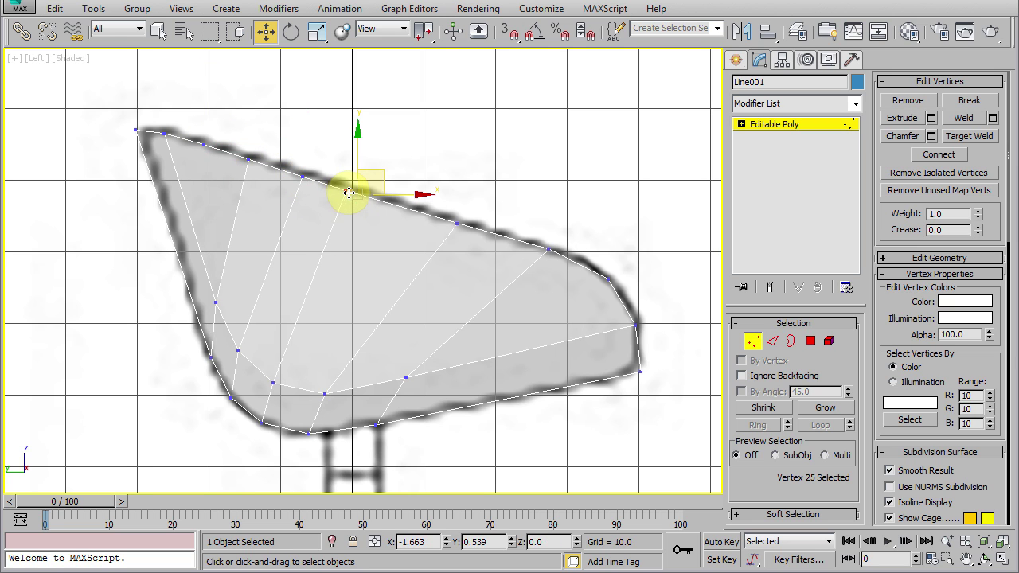
left_click_drag(349, 192, 339, 199)
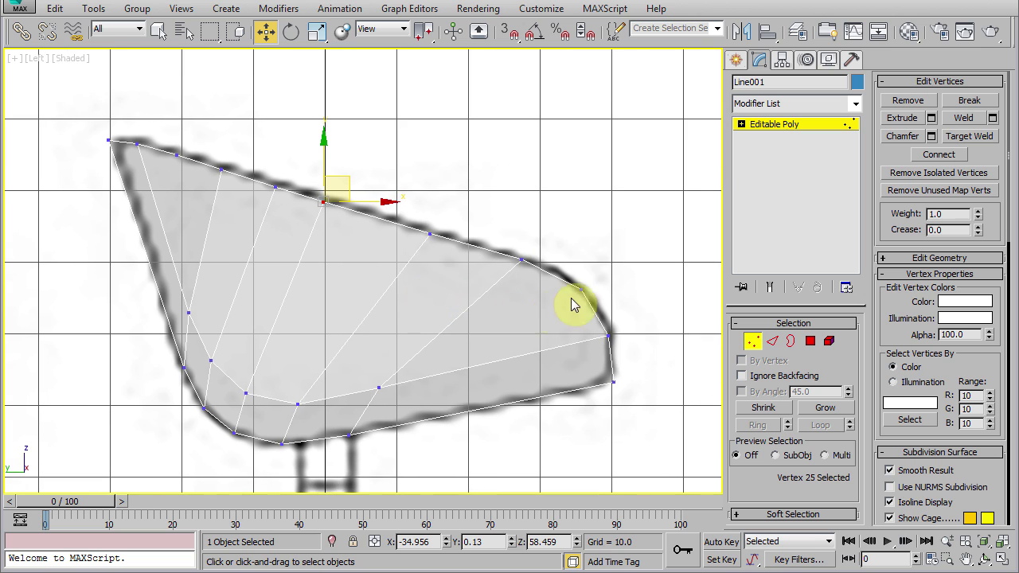
key("alt+w")
- In the maximized Front view, push the seat's side vertices out onto the front sketch outline
middle_click_drag(586, 211, 519, 312)
key("alt+w")
scroll(455, 250, "up", 2)
left_click(430, 223)
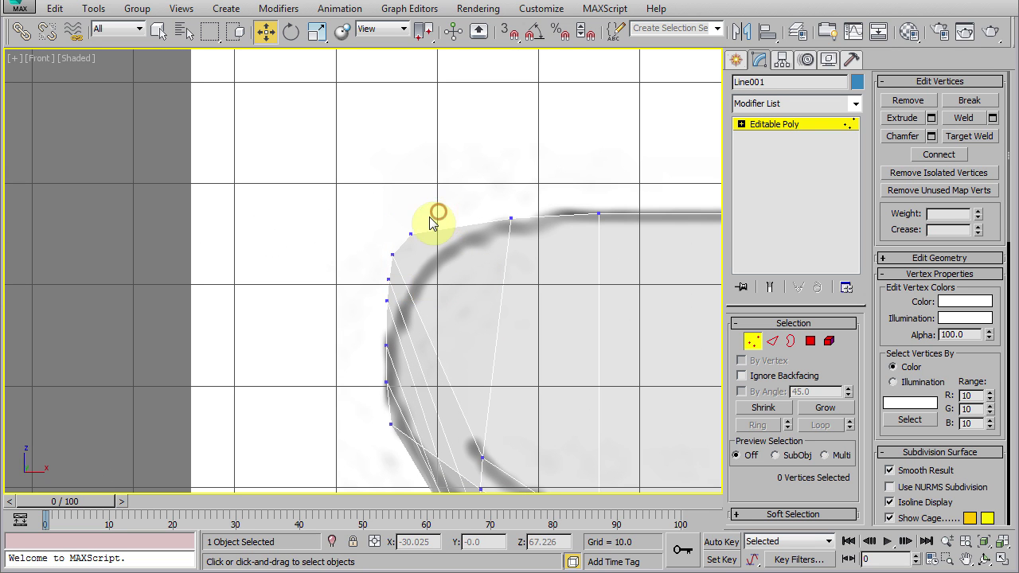
mouse_move(411, 233)
left_mouse_down()
mouse_move(494, 252)
mouse_move(469, 254)
left_mouse_up()
mouse_move(393, 256)
left_mouse_down()
mouse_move(409, 250)
mouse_move(401, 285)
mouse_move(421, 289)
mouse_move(414, 310)
left_mouse_up()
left_click(386, 301)
middle_click_drag(450, 353, 372, 143)
left_click_drag(383, 292, 354, 297)
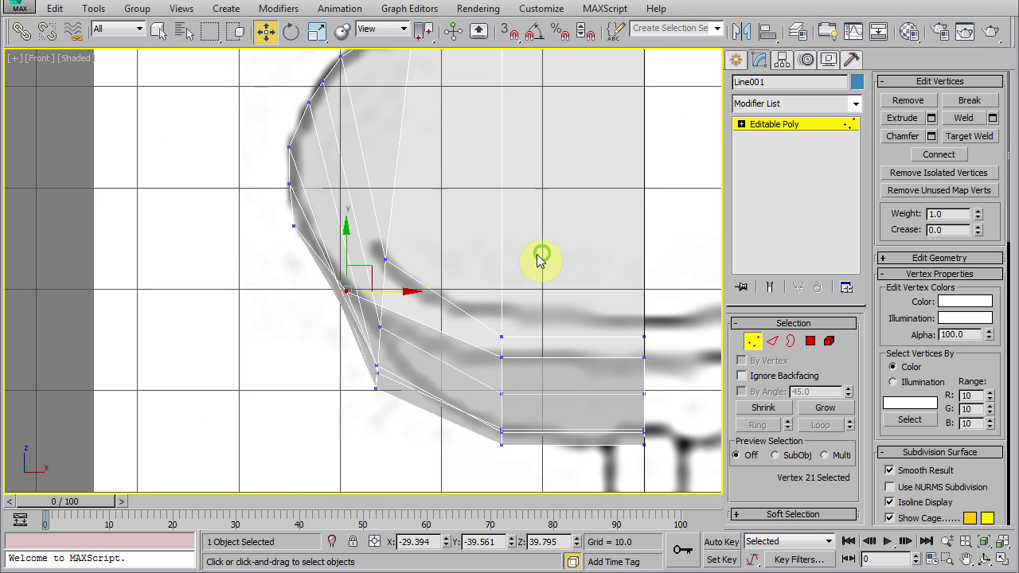
scroll(446, 282, "down", 2)
- Maximize the Top view and select rim vertices along the seat's left side near the tab
key("alt+w")
right_click(275, 185)
key("alt+w")
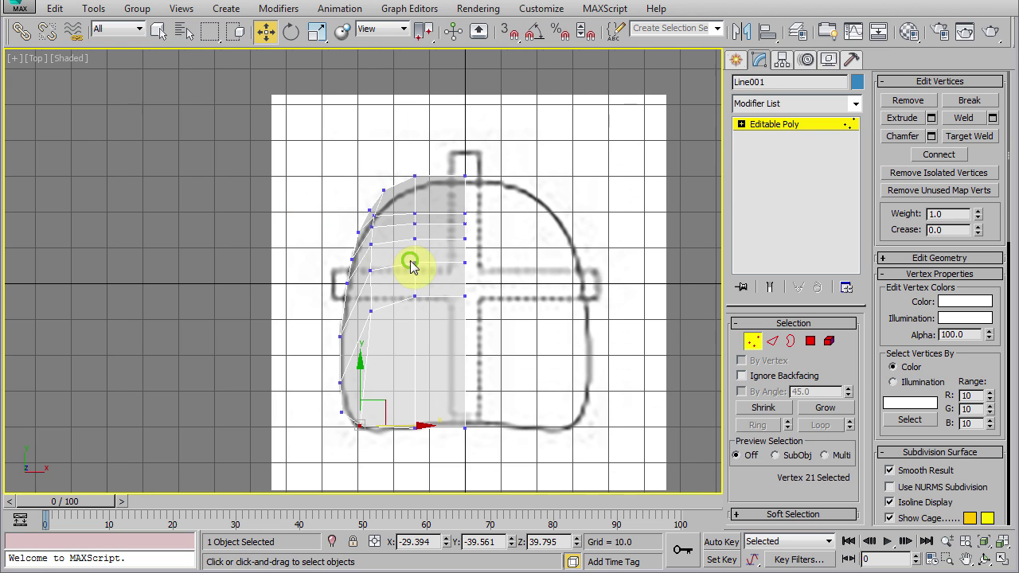
scroll(439, 326, "up", 1)
scroll(411, 318, "up", 3)
scroll(398, 252, "up", 2)
left_click(367, 199)
scroll(398, 245, "down", 2)
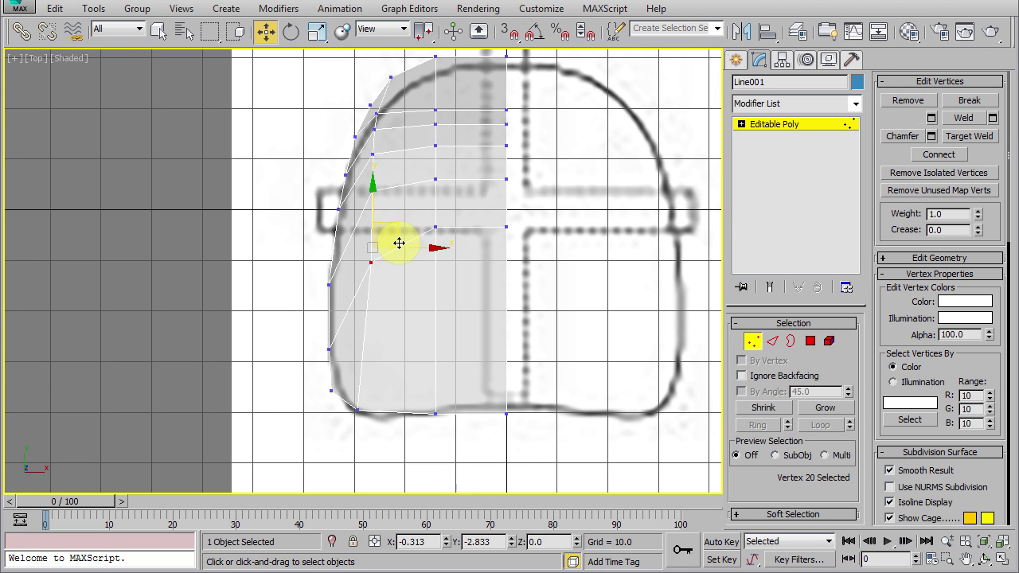
left_click(379, 205)
left_click(372, 192)
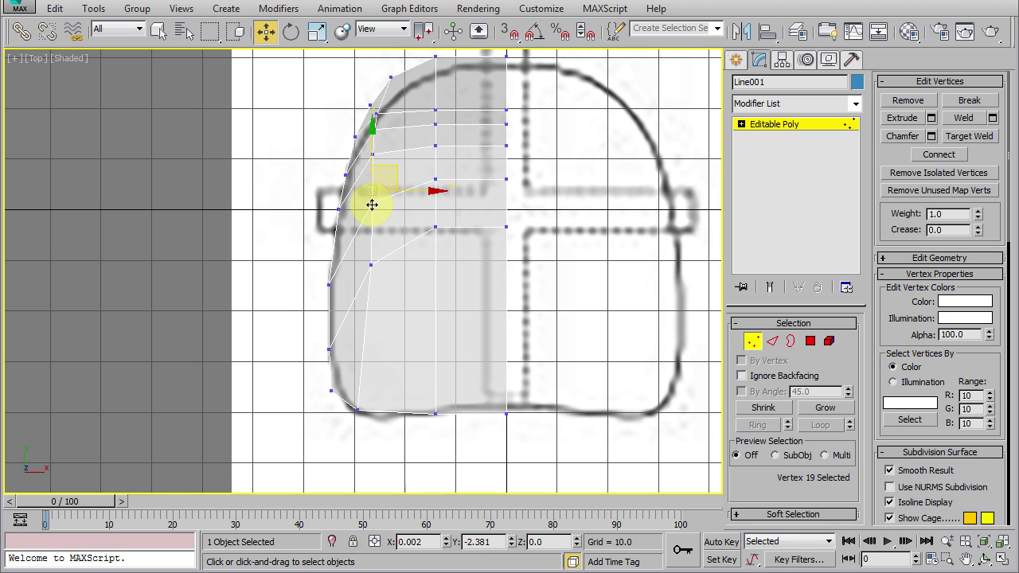
middle_click_drag(455, 250, 423, 231)
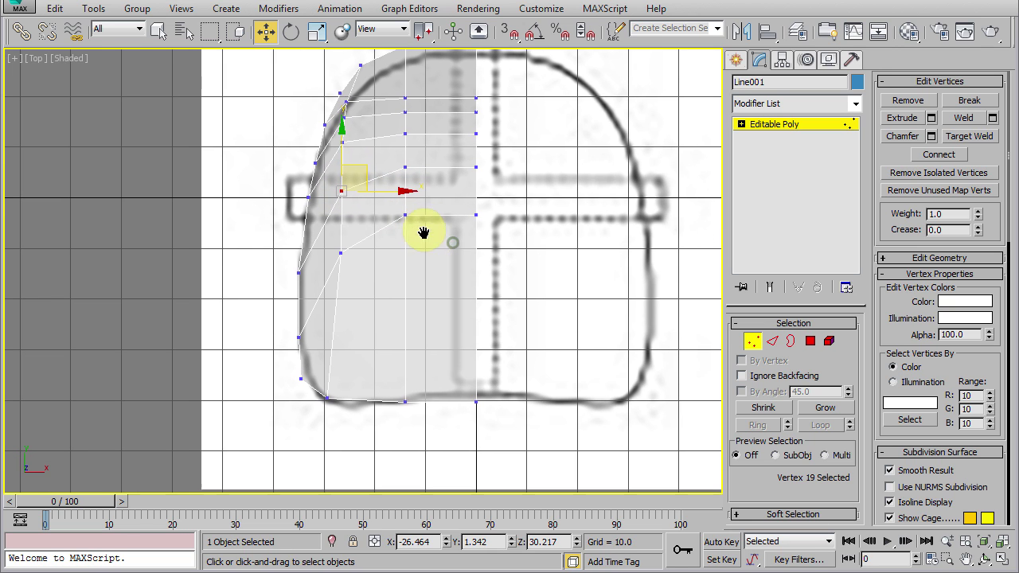
- Nudge the bottom-centre vertices onto the top sketch outline, then maximize the Perspective view
left_click(475, 397)
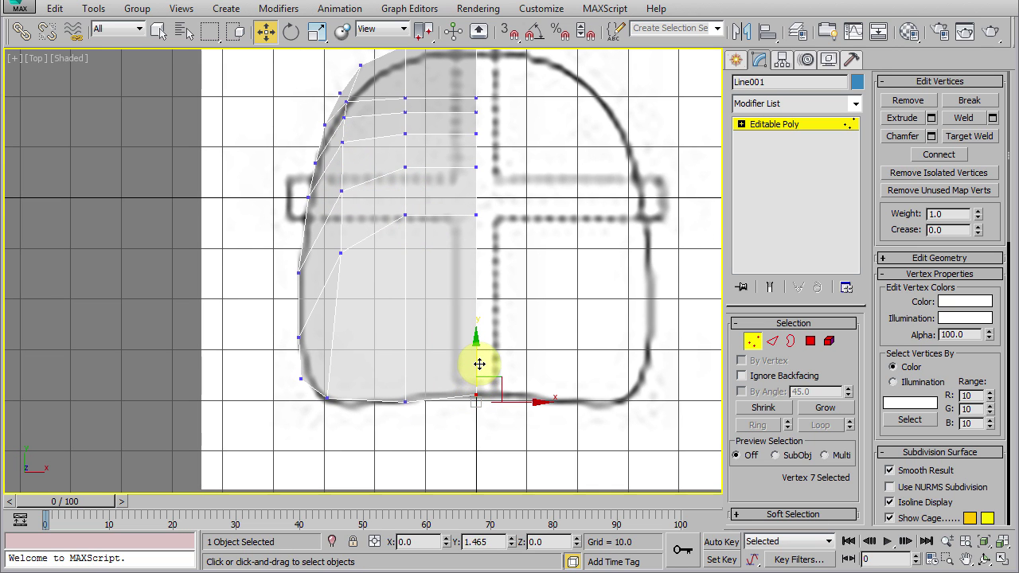
left_click(404, 402)
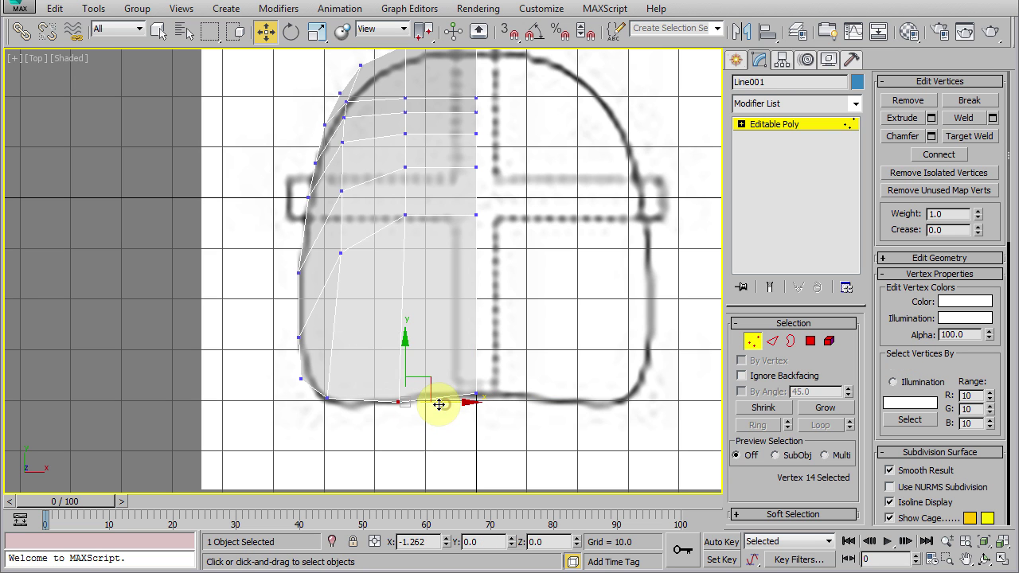
left_click_drag(443, 404, 468, 344)
key("alt+w")
key("alt+w")
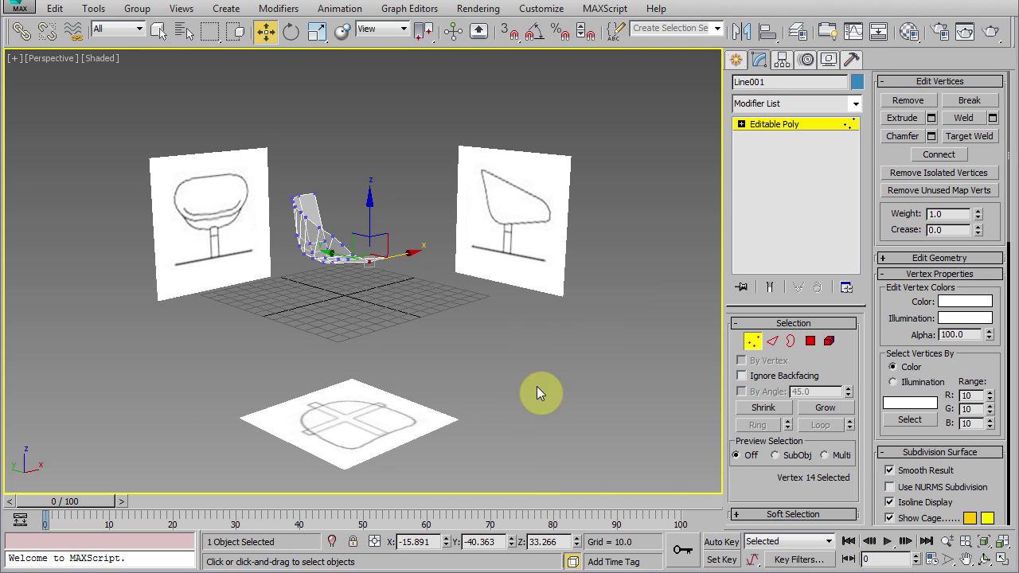
- Exit Vertex level and add a Symmetry modifier mirroring the half seat across the Z axis
key("z")
mouse_move(501, 257)
middle_mouse_down("alt")
mouse_move(462, 278)
mouse_move(609, 320)
middle_mouse_up("alt")
left_click(752, 343)
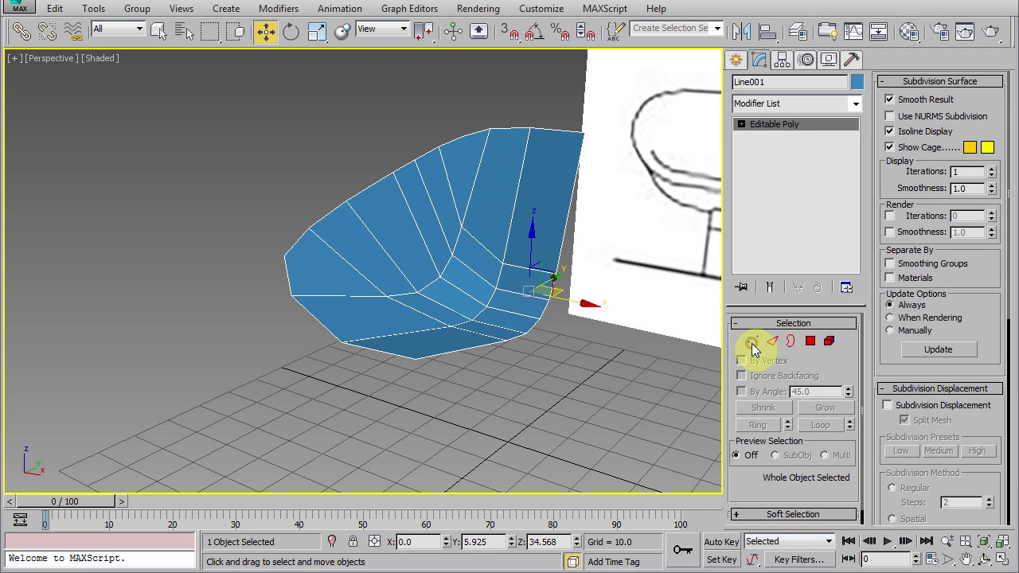
left_click(798, 104)
scroll(796, 318, "down", 15)
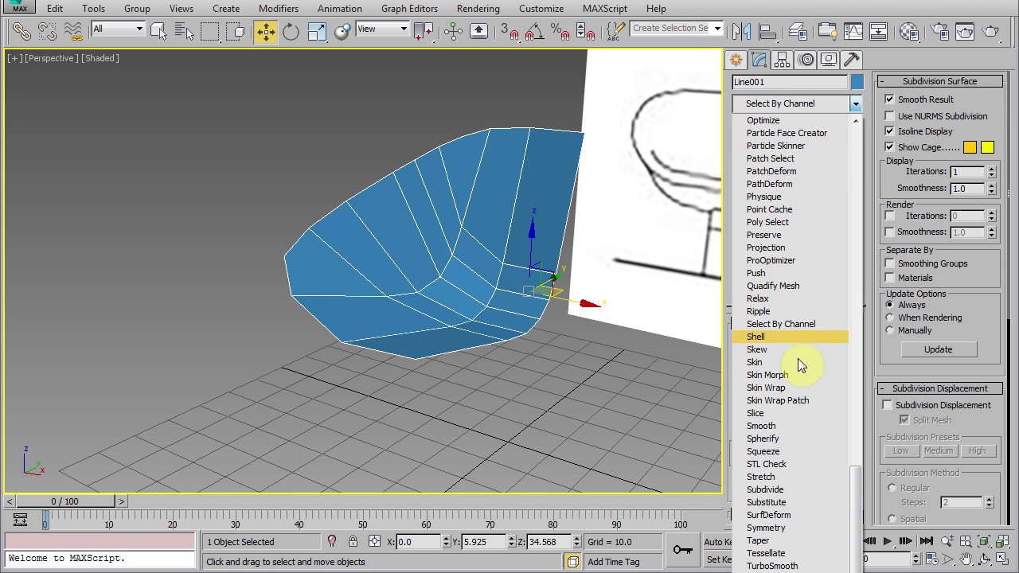
left_click(836, 519)
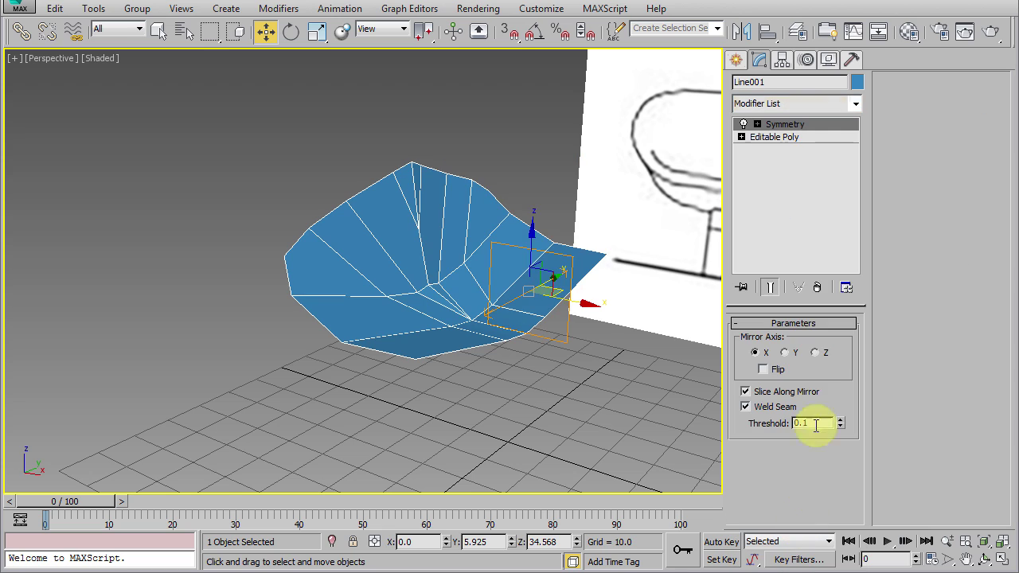
left_click(814, 351)
- Collapse the mirrored seat to an Editable Poly and bring up the Modifier List
mouse_move(557, 335)
middle_mouse_down("alt")
mouse_move(631, 341)
mouse_move(504, 311)
middle_mouse_up("alt")
right_click(503, 271)
mouse_move(549, 438)
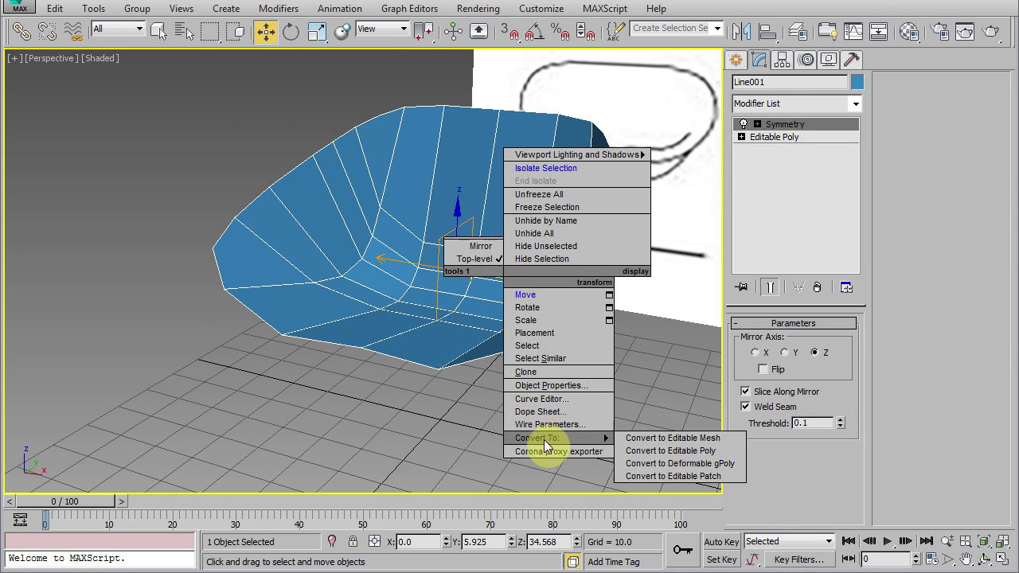
left_click(636, 451)
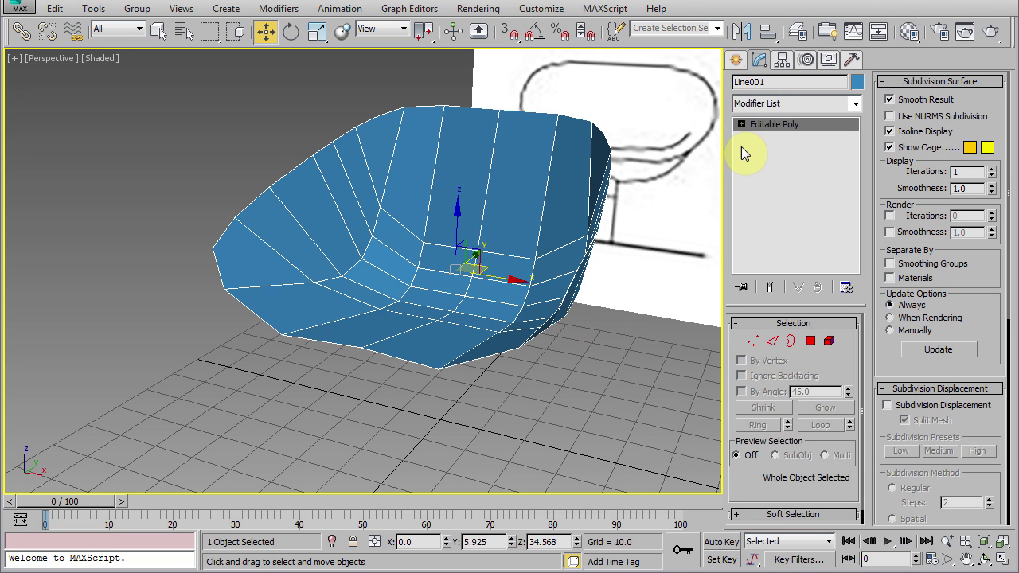
mouse_move(528, 316)
middle_mouse_down("alt")
mouse_move(607, 307)
mouse_move(562, 316)
middle_mouse_up("alt")
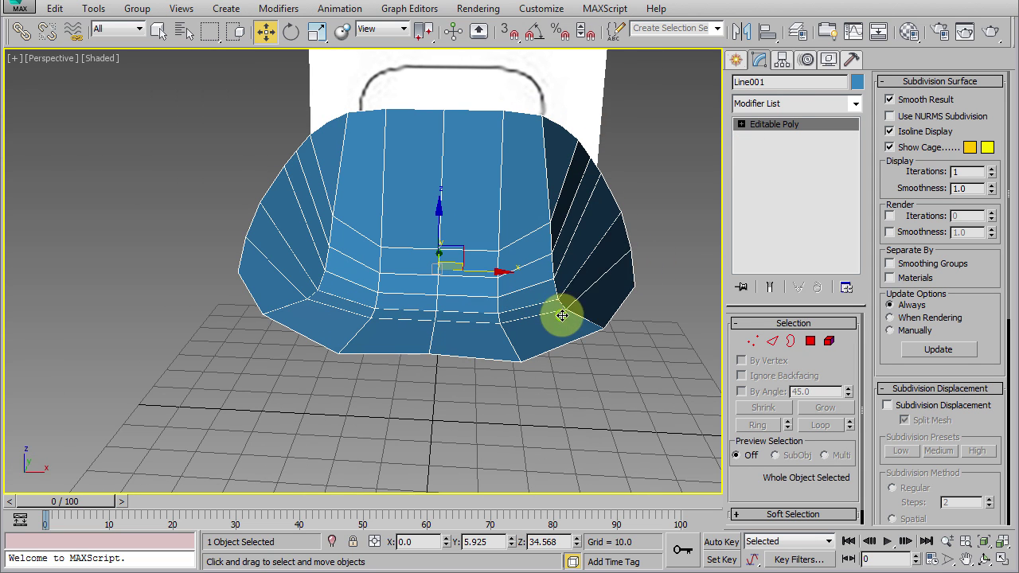
left_click(790, 106)
- Add a Shell modifier with Straighten Corners on and the outer amount reset to 0.0
scroll(796, 335, "down", 10)
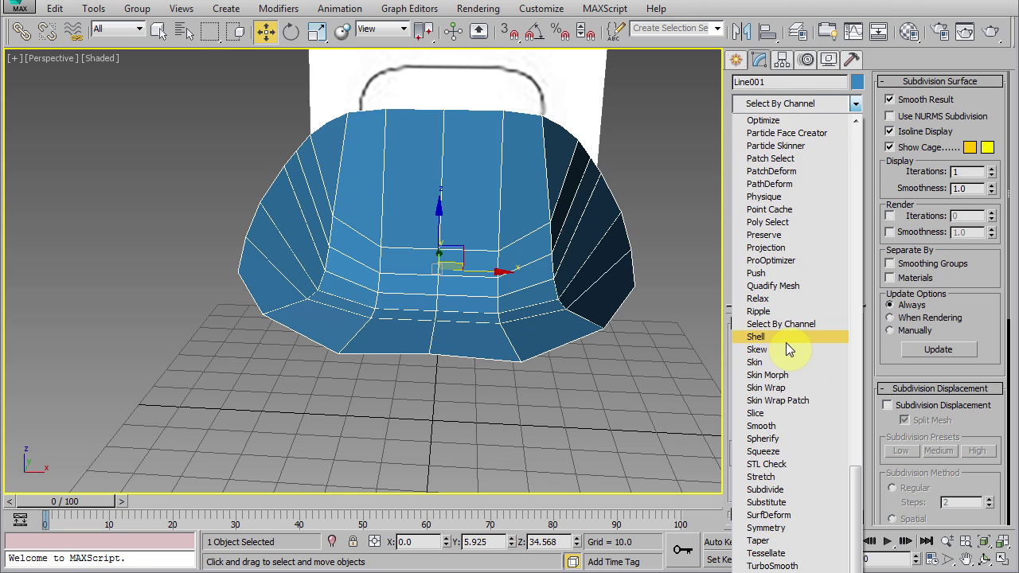
left_click(785, 342)
mouse_move(861, 370)
left_mouse_down()
mouse_move(861, 492)
mouse_move(859, 337)
left_mouse_up()
left_click(815, 501)
right_click(846, 366)
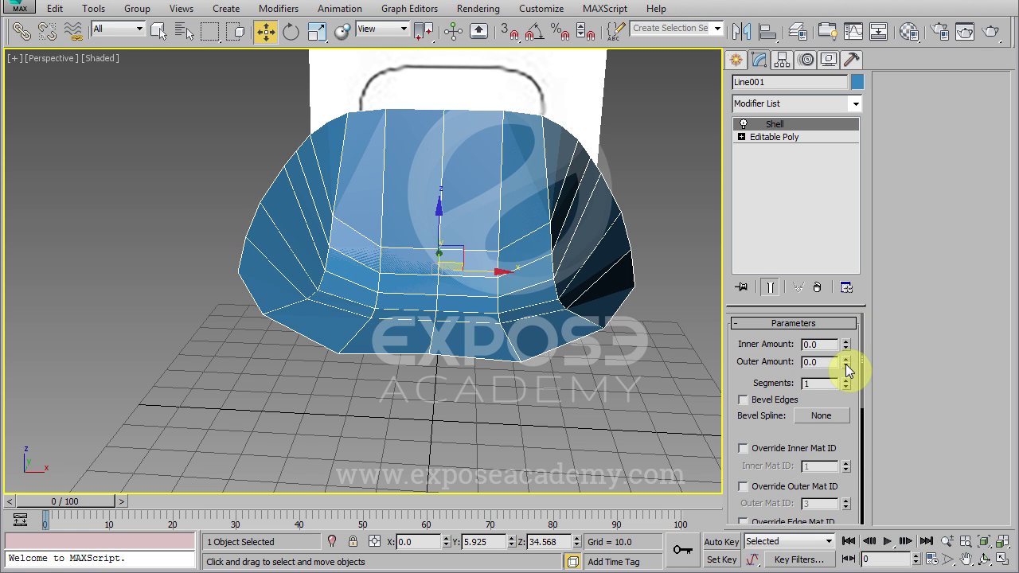
- Maximize the Front view around the shell and turn on See-Through to reveal the sketch
key("alt+w")
left_click(639, 223)
key("alt+w")
mouse_move(614, 268)
middle_mouse_down()
mouse_move(534, 257)
mouse_move(538, 269)
middle_mouse_up()
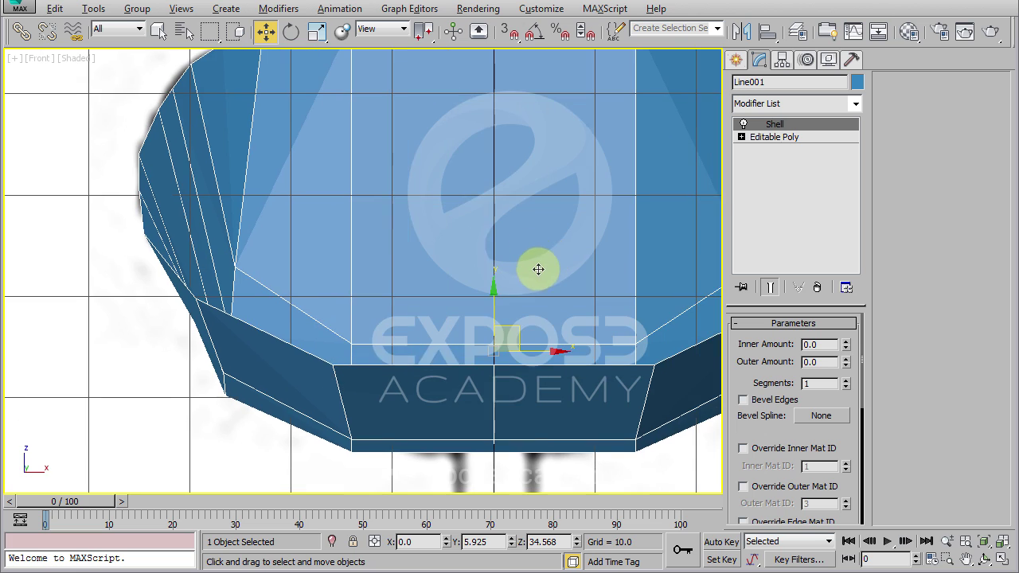
key("alt+x")
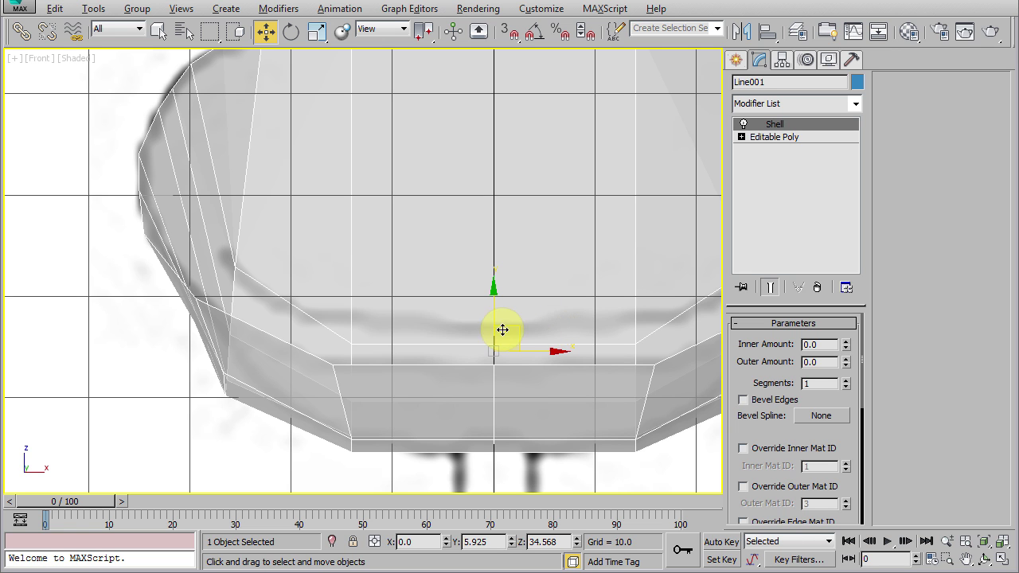
- Set the Shell's Inner Amount to 5.0, restore the multi-view layout, and turn off See-Through
mouse_move(845, 343)
left_mouse_down()
mouse_move(835, 269)
mouse_move(741, 1)
left_mouse_up()
double_click(810, 344)
key("Return")
mouse_move(564, 216)
middle_mouse_down()
mouse_move(507, 198)
mouse_move(514, 276)
mouse_move(419, 318)
mouse_move(448, 316)
middle_mouse_up()
key("alt+w")
key("alt+w")
key("alt+x")
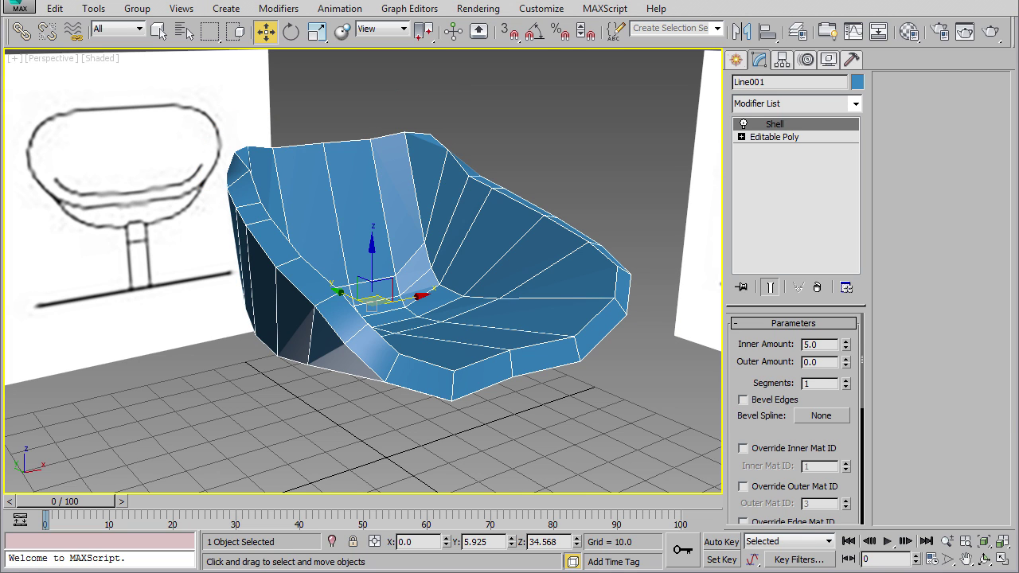
- In Edge mode, create a first edge from a top rim vertex down to a bottom vertex
left_click(741, 137)
left_click(768, 162)
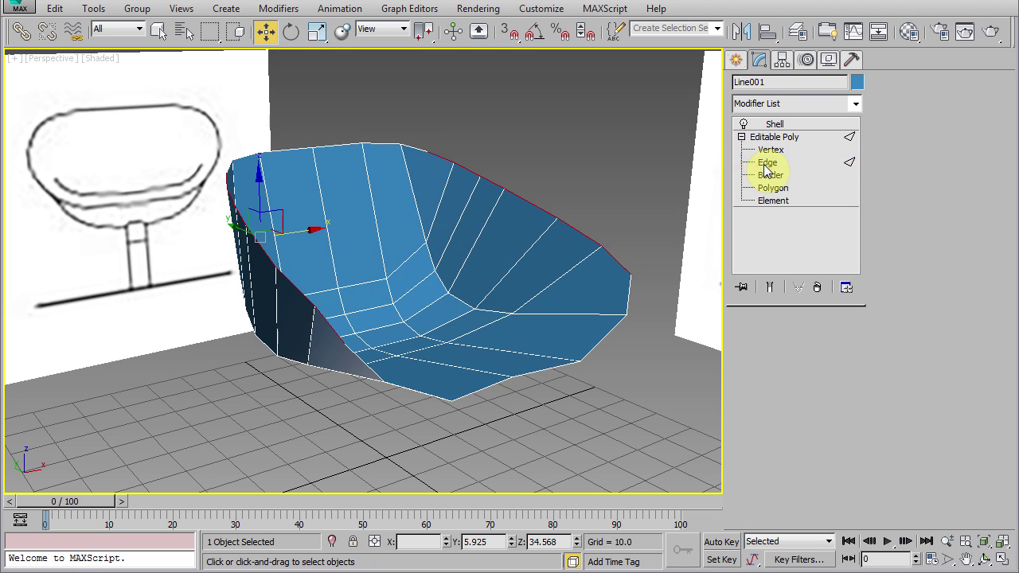
mouse_move(409, 254)
middle_mouse_down("alt")
mouse_move(401, 291)
mouse_move(468, 292)
mouse_move(467, 302)
mouse_move(528, 313)
middle_mouse_up("alt")
scroll(466, 302, "up", 3)
scroll(467, 302, "up", 1)
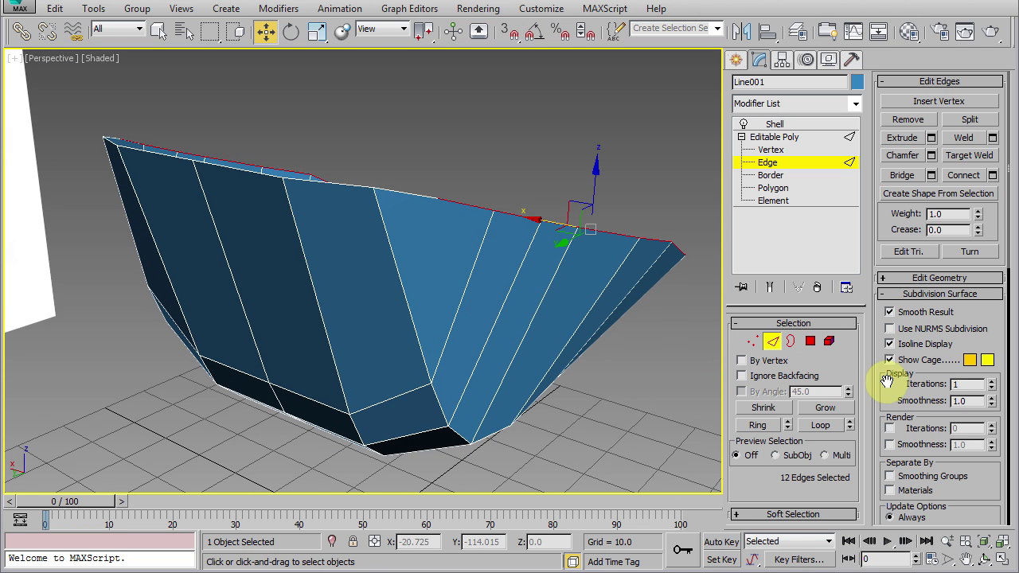
left_click(897, 279)
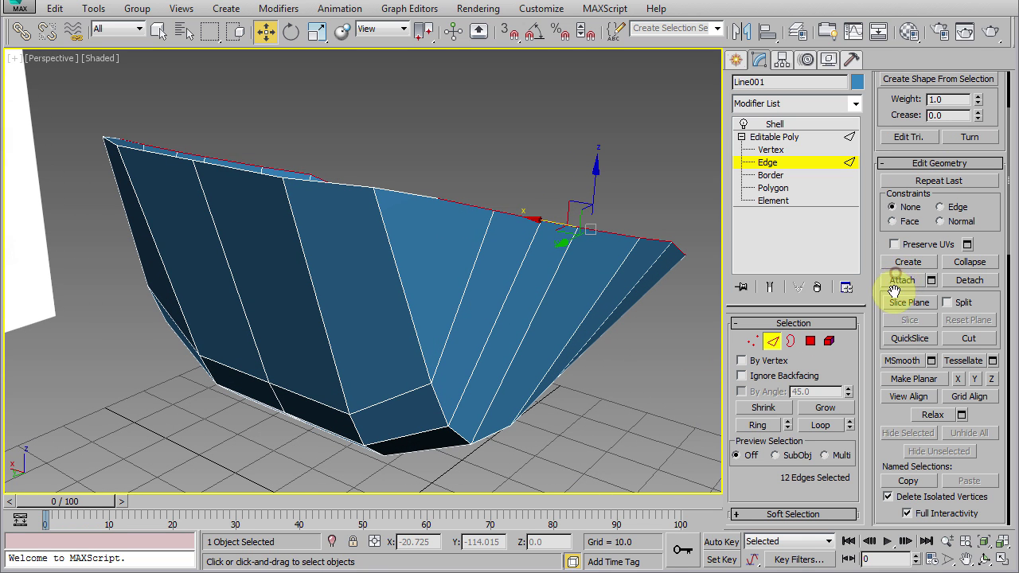
left_click(901, 265)
left_click(437, 198)
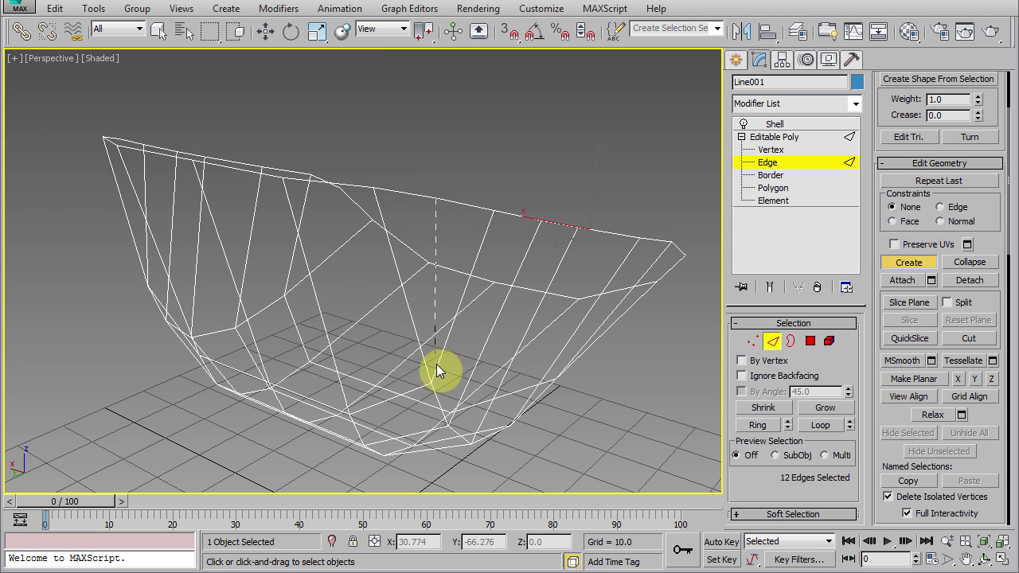
left_click(433, 379)
- Create a second edge from another top vertex down to the bottom vertex
mouse_move(433, 375)
middle_mouse_down("alt")
mouse_move(278, 336)
mouse_move(364, 337)
mouse_move(389, 149)
middle_mouse_up("alt")
left_click(382, 142)
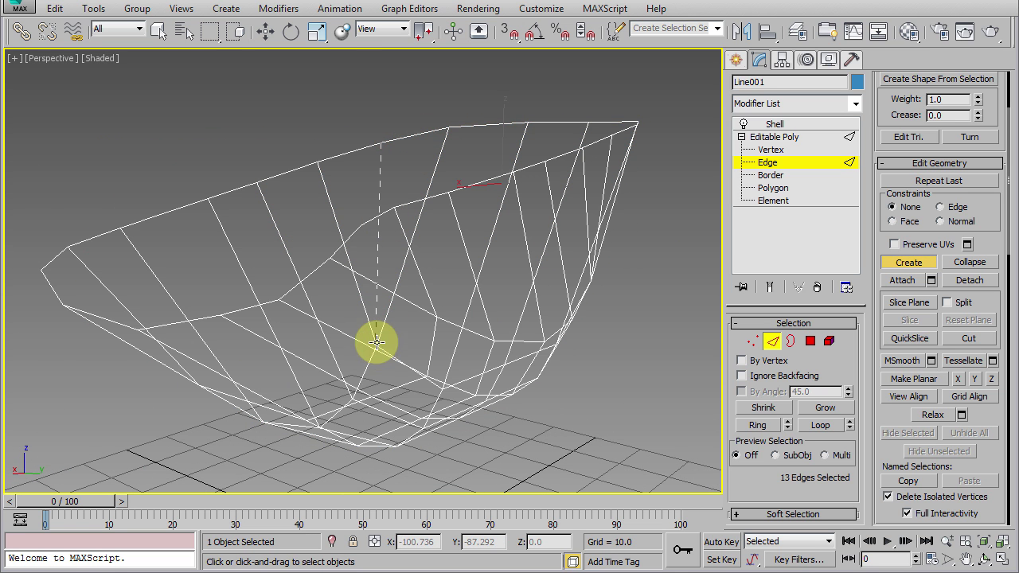
left_click(377, 342)
middle_click_drag(468, 347, 345, 354, "alt")
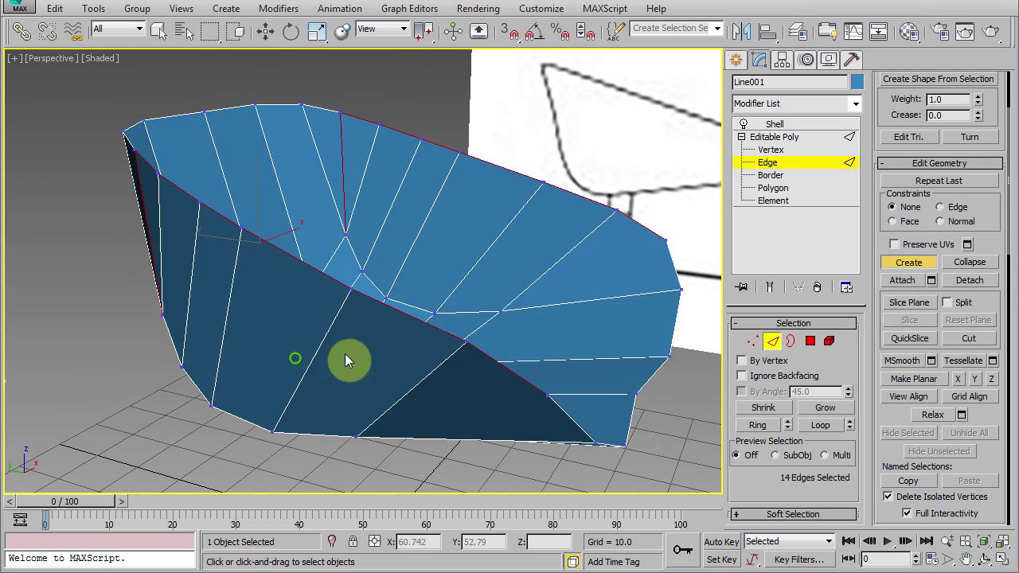
- Collapse the Shell modifier into the Editable Poly via Convert To Editable Poly
left_click(770, 343)
left_click(774, 125)
mouse_move(617, 312)
middle_mouse_down("alt")
mouse_move(496, 323)
mouse_move(411, 289)
mouse_move(427, 297)
mouse_move(295, 307)
mouse_move(432, 305)
mouse_move(446, 254)
middle_mouse_up("alt")
right_click(446, 254)
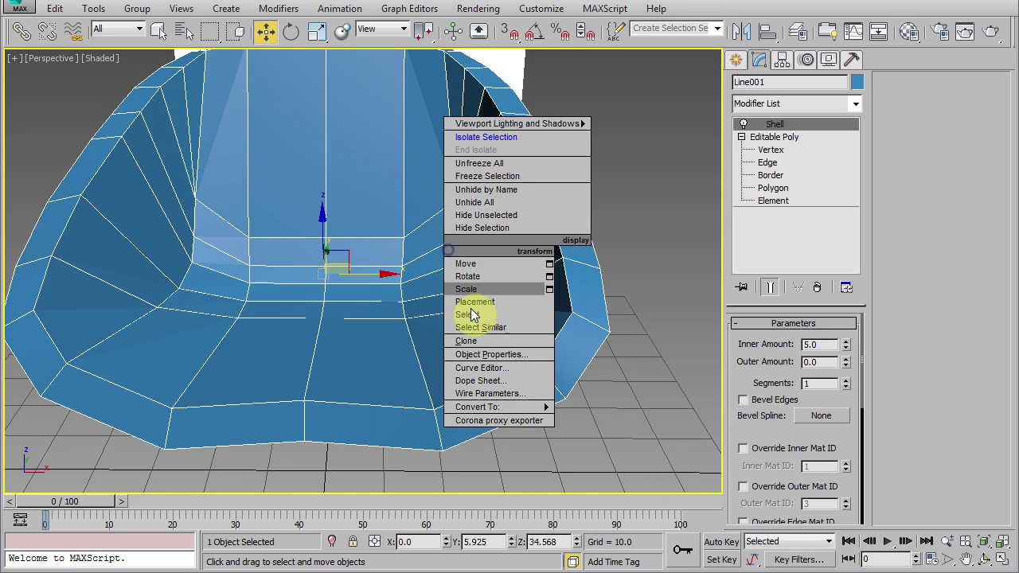
left_click(605, 419)
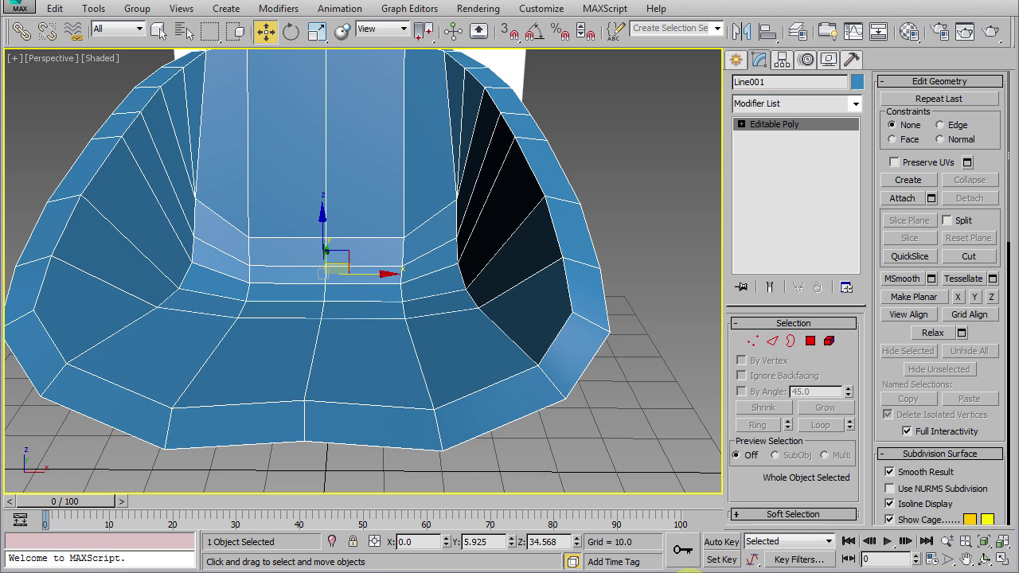
mouse_move(509, 373)
middle_mouse_down("alt")
mouse_move(437, 320)
mouse_move(455, 340)
middle_mouse_up("alt")
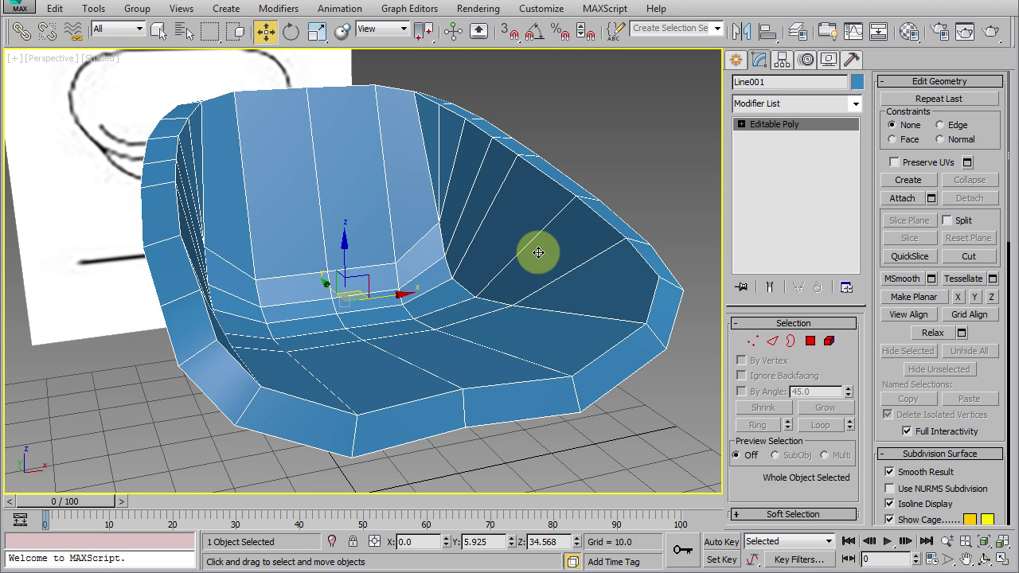
- Use Graphite Paint Connect to paint a new edge loop across the seat back and down the side
left_click(819, 32)
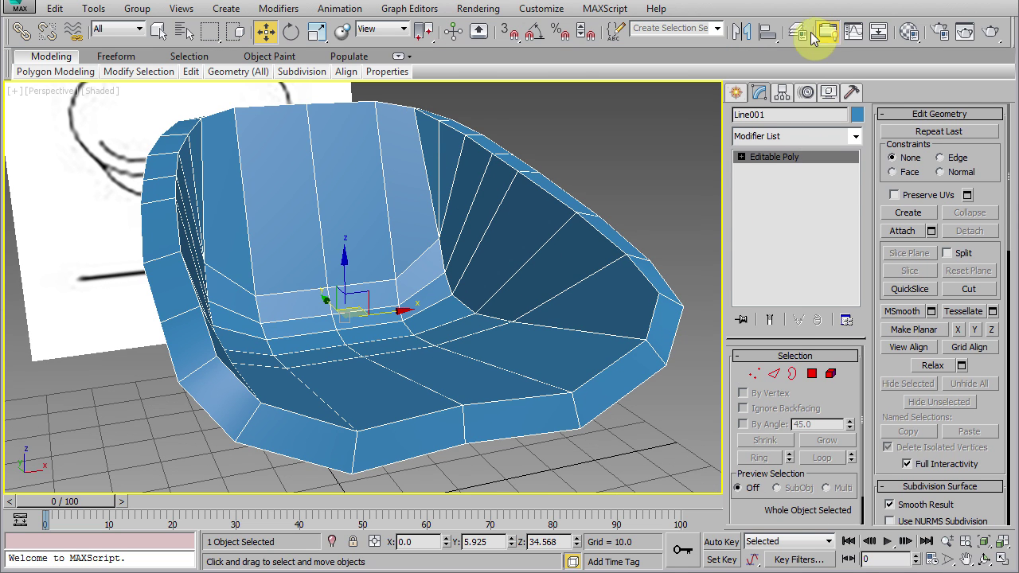
left_click(191, 72)
left_click(324, 159)
mouse_move(455, 235)
middle_mouse_down()
mouse_move(507, 252)
mouse_move(377, 204)
middle_mouse_up()
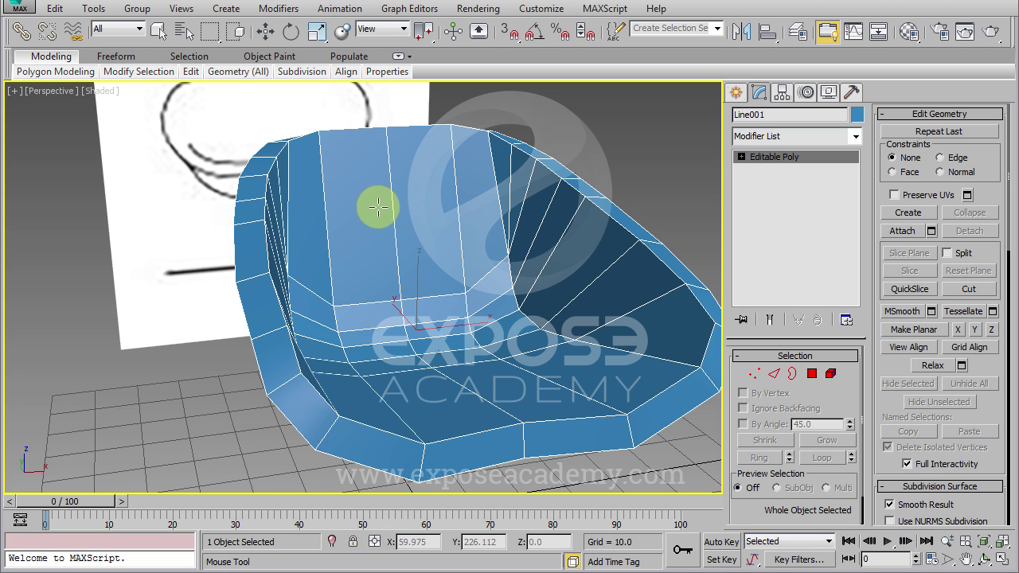
left_click_drag(378, 207, 641, 336)
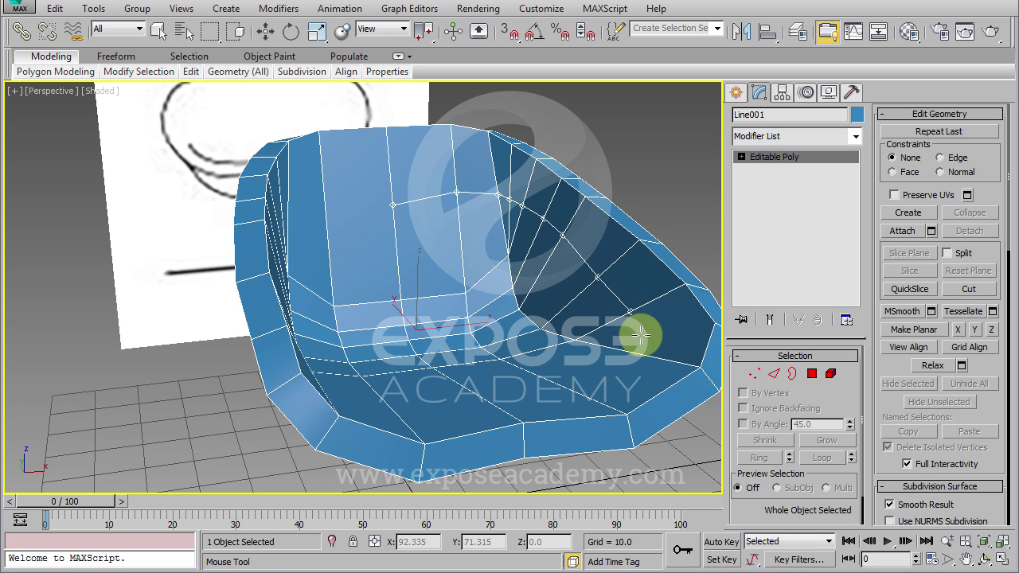
right_click(482, 409)
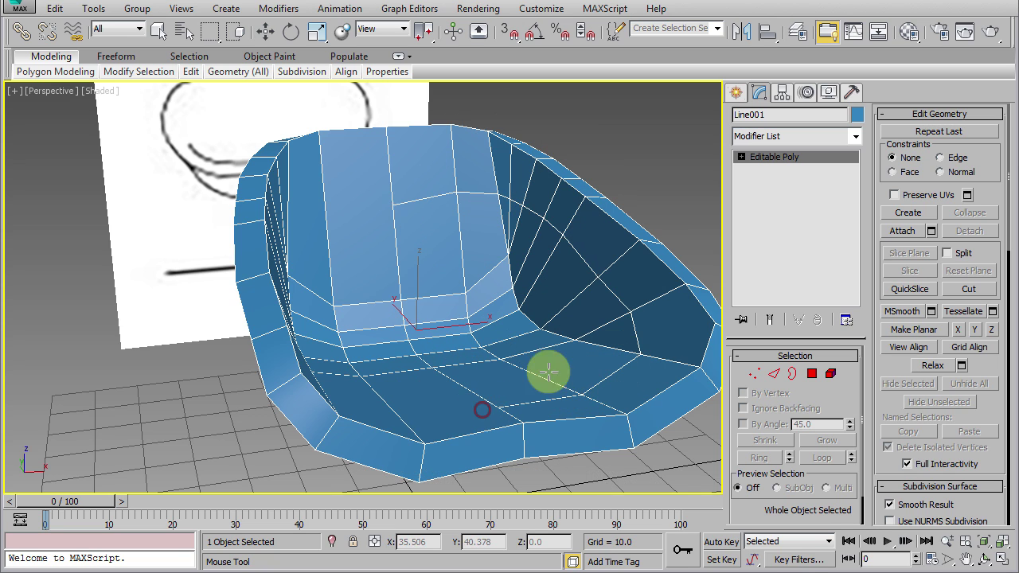
middle_click_drag(548, 371, 424, 359, "alt")
- In Vertex mode, move the inner side corner vertex up and outward
key("w")
left_click(760, 374)
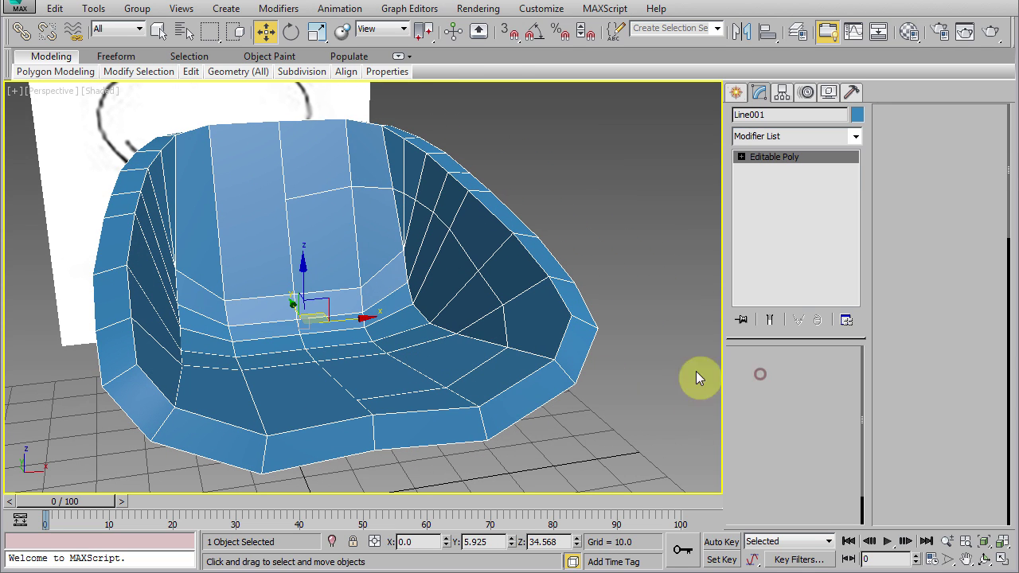
key("1")
scroll(530, 391, "up", 3)
scroll(456, 384, "up", 3)
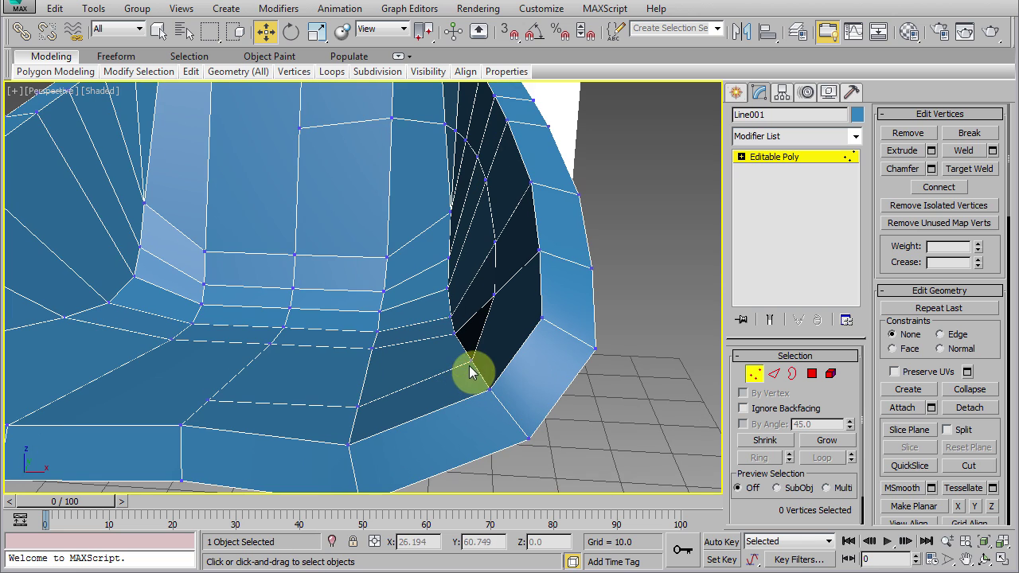
left_click(470, 361)
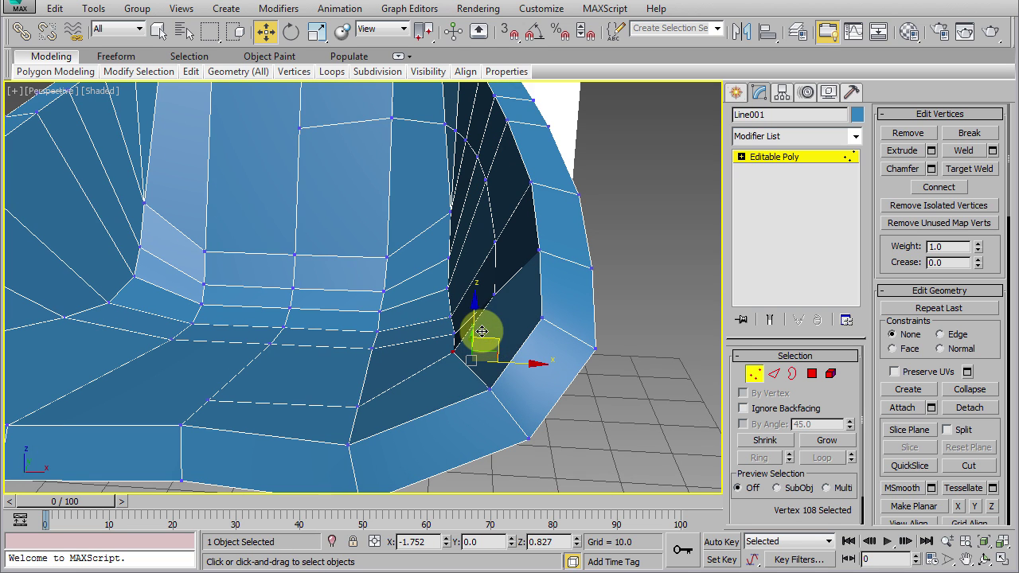
left_click_drag(481, 331, 499, 316)
left_click(487, 292)
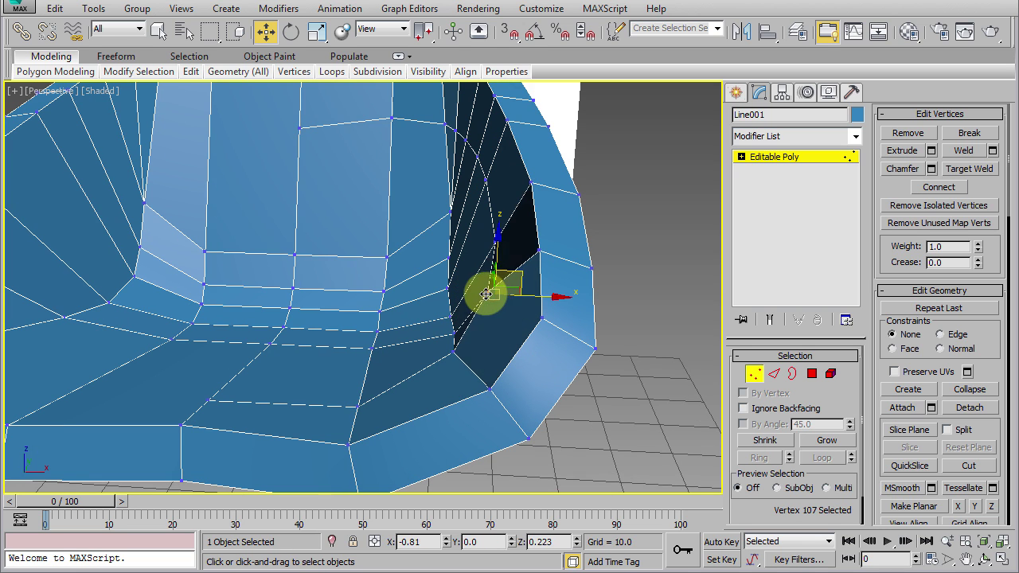
left_click(452, 348)
middle_click_drag(434, 342, 419, 355, "alt")
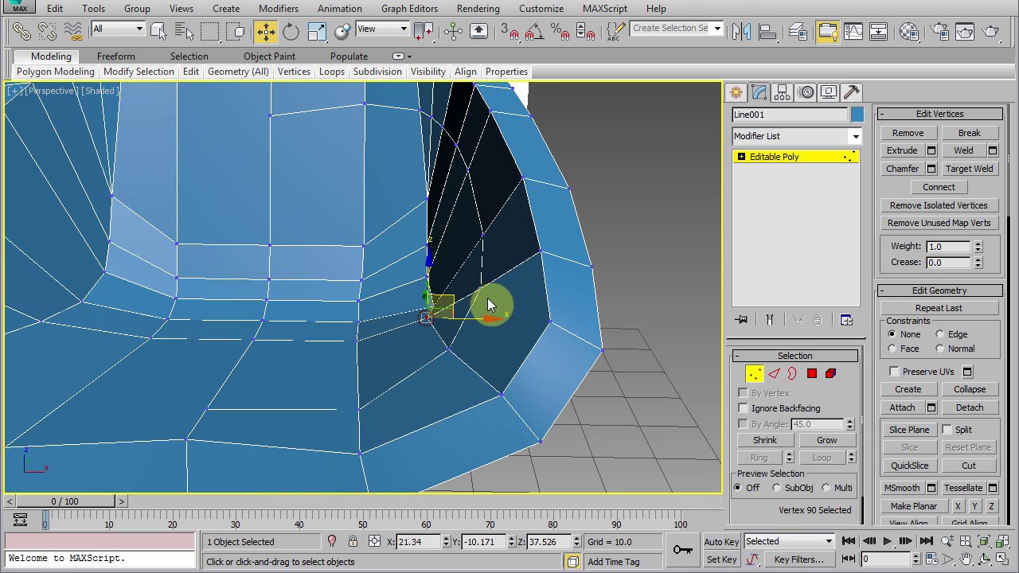
mouse_move(475, 285)
middle_mouse_down("alt")
mouse_move(459, 341)
mouse_move(515, 342)
mouse_move(355, 307)
mouse_move(353, 359)
mouse_move(414, 353)
mouse_move(432, 311)
mouse_move(445, 318)
middle_mouse_up("alt")
- Select three lower front edges, shift them slightly, and exit sub-object mode
left_click(773, 374)
middle_click_drag(700, 374, 425, 364, "alt")
left_click(425, 364)
left_click(490, 297)
left_click(440, 337, "ctrl")
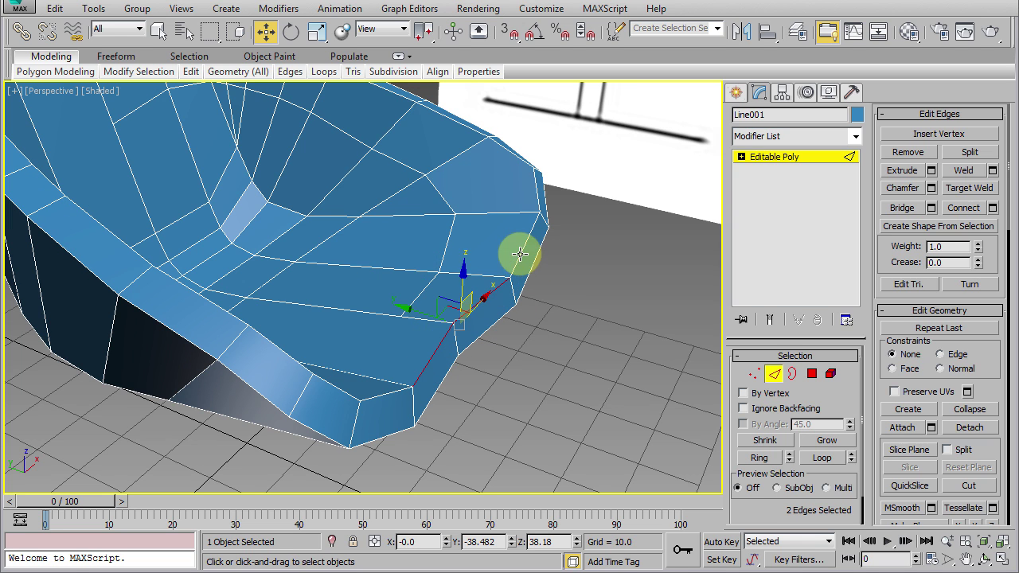
left_click_drag(449, 285, 439, 286)
mouse_move(436, 285)
middle_mouse_down("alt")
mouse_move(498, 275)
mouse_move(430, 345)
mouse_move(457, 328)
middle_mouse_up("alt")
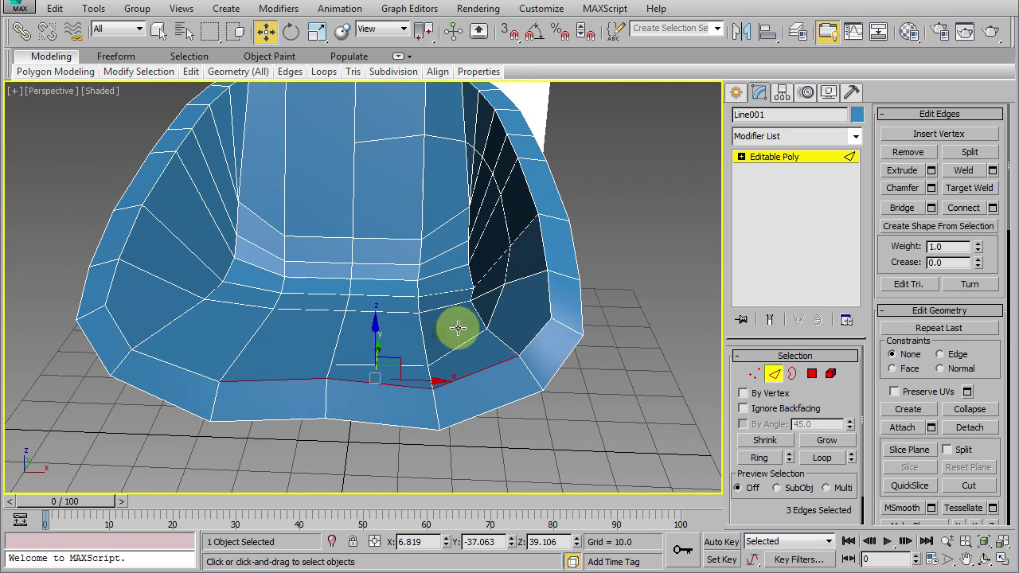
left_click(776, 377)
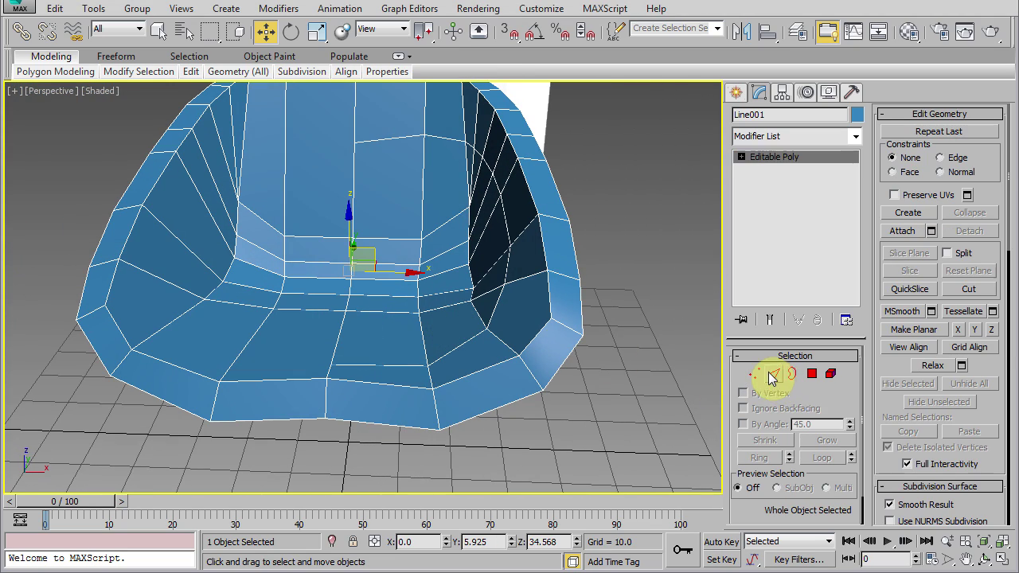
- Add a Symmetry modifier with Mirror Axis Z and Flip, then collapse it to Editable Poly
left_click(778, 141)
scroll(788, 319, "down", 15)
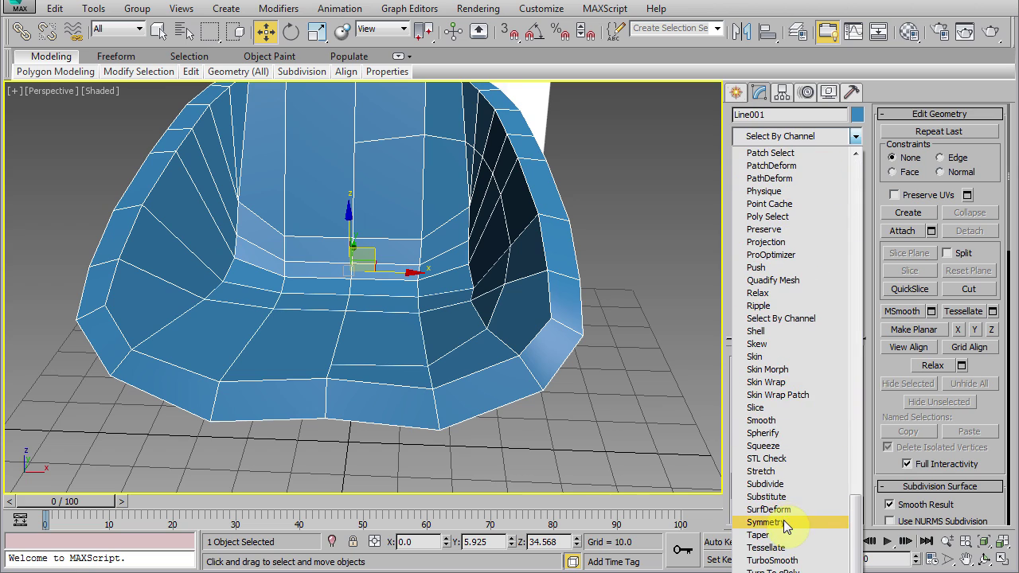
left_click(783, 522)
left_click(815, 384)
mouse_move(676, 371)
middle_mouse_down("alt")
mouse_move(523, 357)
mouse_move(602, 357)
middle_mouse_up("alt")
left_click(764, 401)
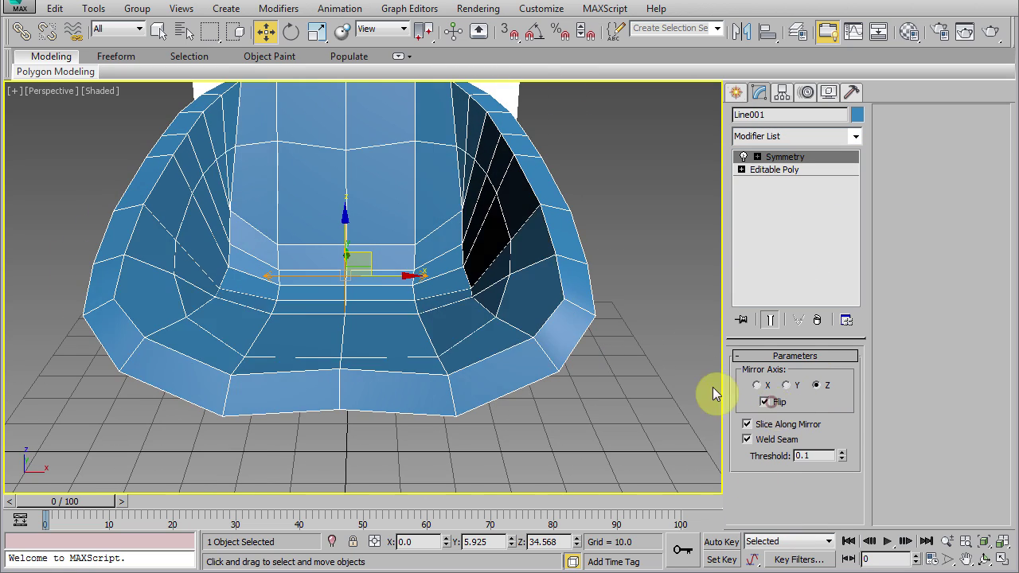
middle_click_drag(714, 393, 568, 359, "alt")
right_click(519, 311)
mouse_move(573, 477)
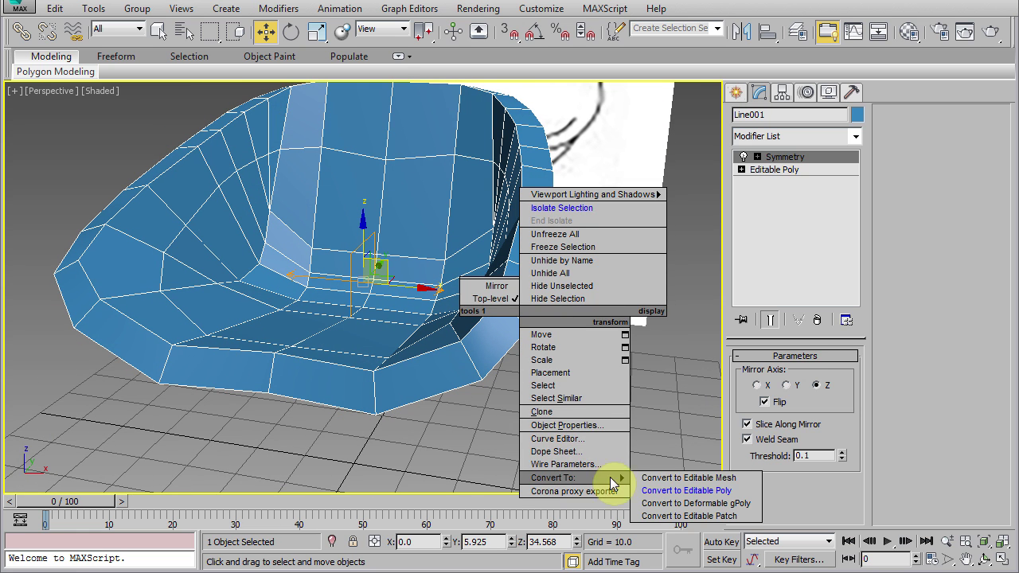
left_click(677, 490)
- Toggle NURMS smoothing on to preview the chair, then turn it back off
middle_click_drag(550, 370, 550, 379, "alt")
right_click(563, 336)
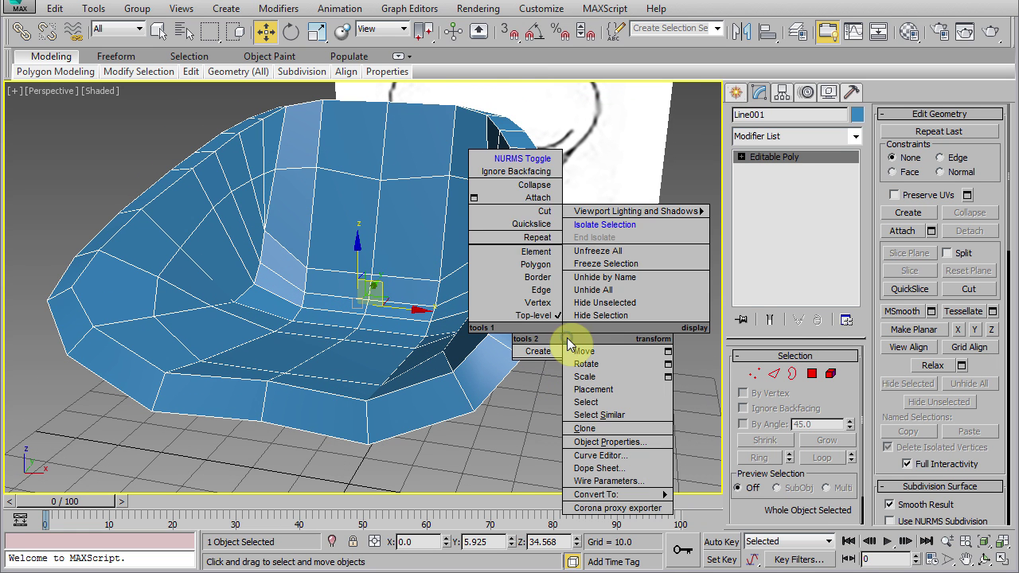
left_click(525, 159)
mouse_move(534, 257)
middle_mouse_down("alt")
mouse_move(559, 231)
mouse_move(504, 282)
mouse_move(536, 276)
mouse_move(541, 294)
mouse_move(530, 282)
mouse_move(546, 273)
middle_mouse_up("alt")
left_click(825, 35)
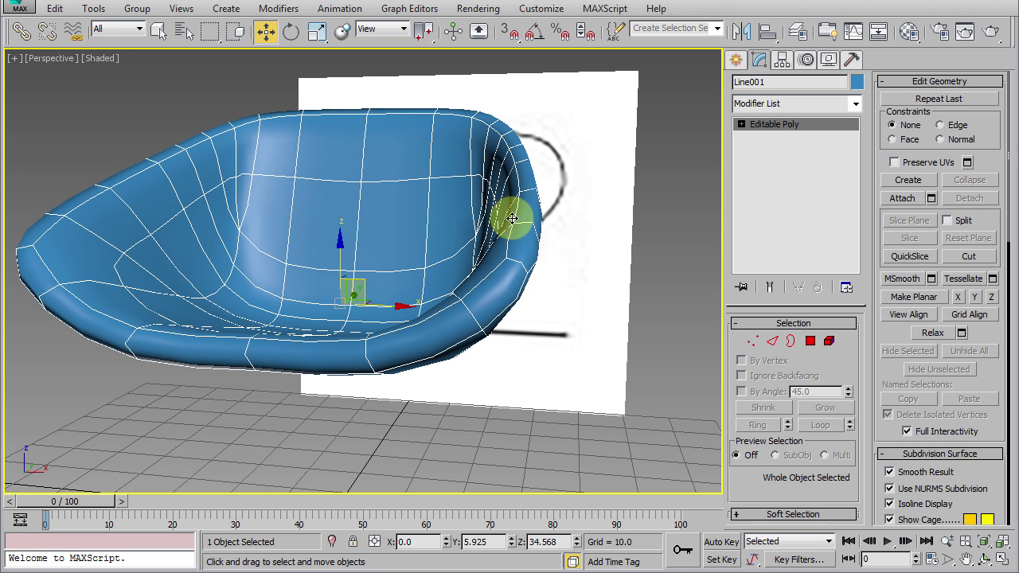
mouse_move(554, 287)
middle_mouse_down("alt")
mouse_move(536, 301)
mouse_move(596, 321)
middle_mouse_up("alt")
right_click(617, 334)
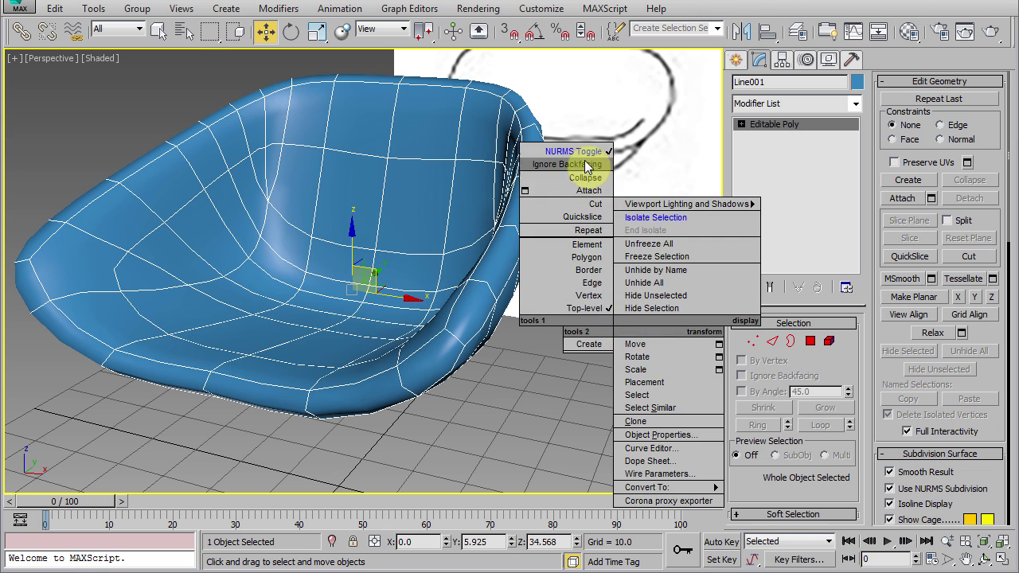
left_click(584, 155)
- Ring a side edge and Connect it into a new loop with Slide -86 near the outer border
left_click(768, 342)
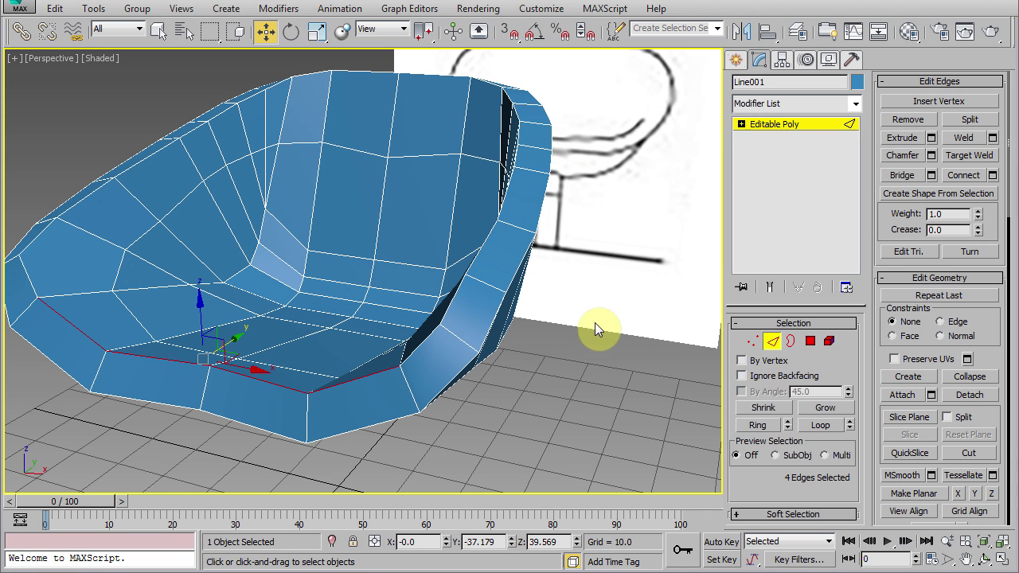
left_click(486, 280)
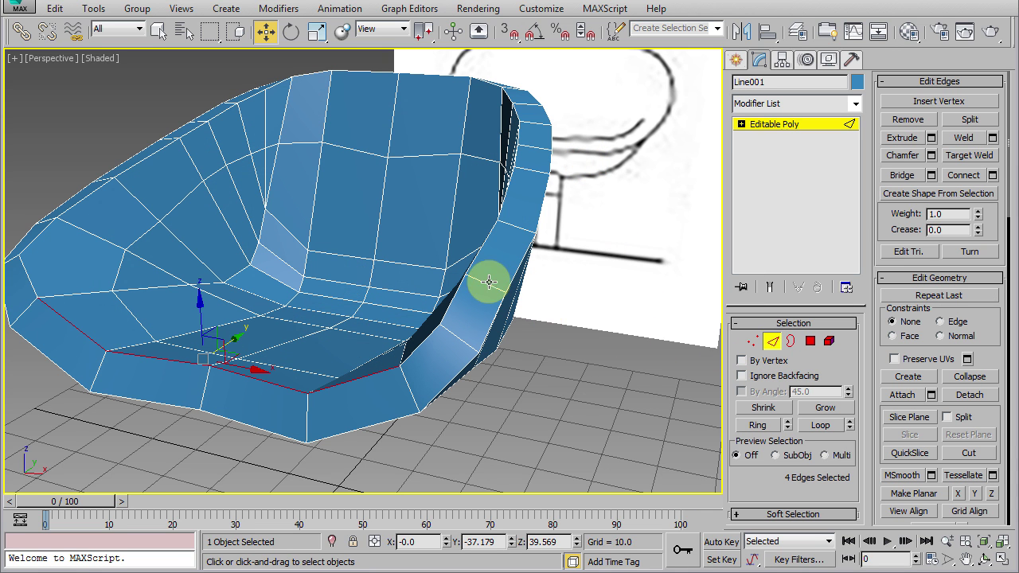
left_click(752, 426)
right_click(595, 315)
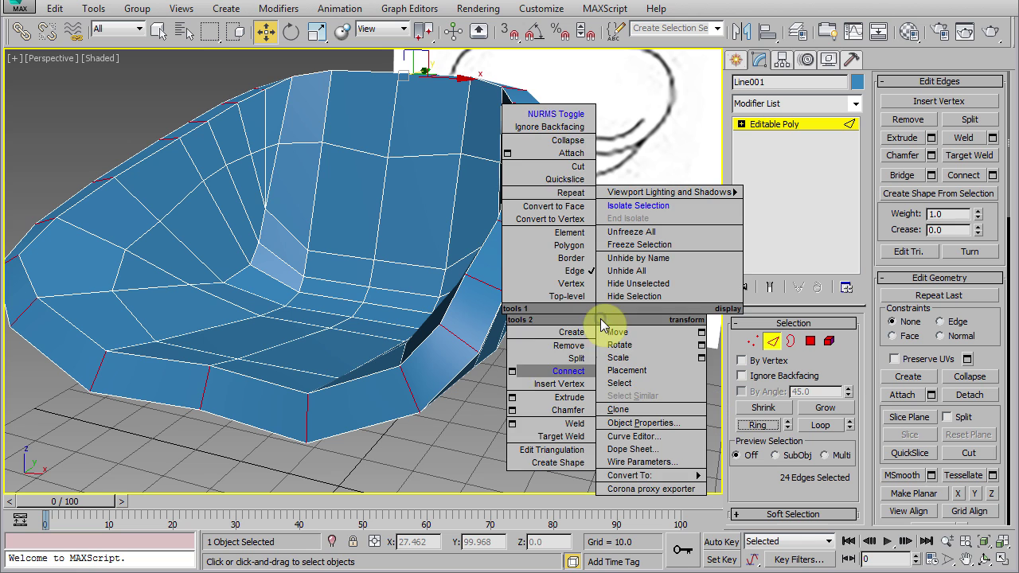
left_click(512, 371)
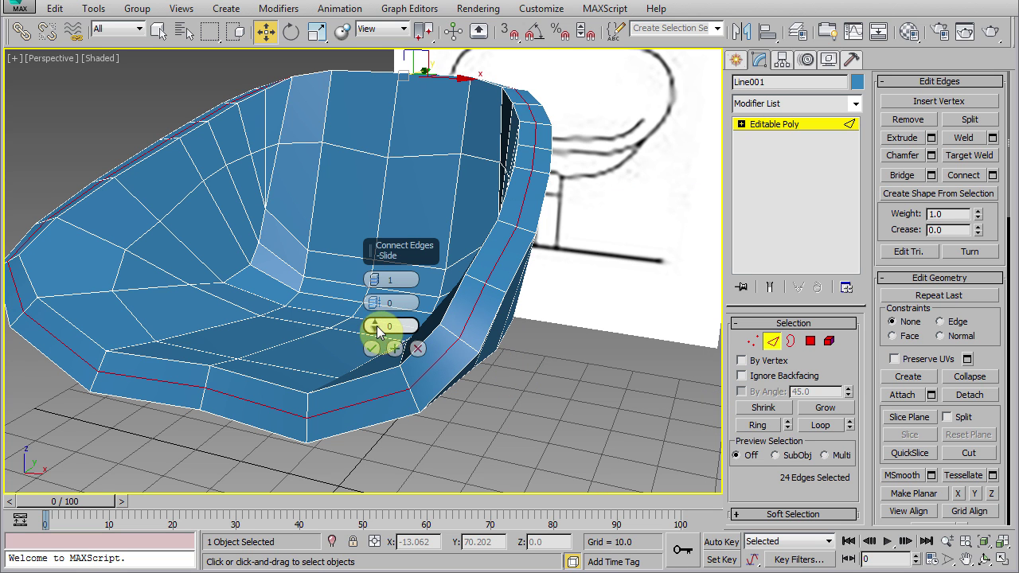
left_click_drag(376, 325, 414, 567)
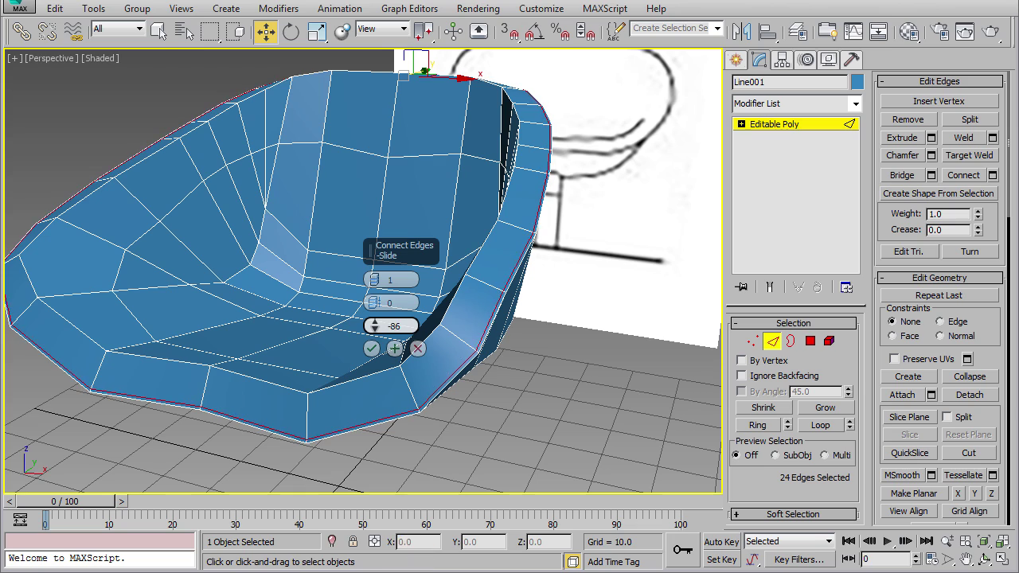
left_click_drag(374, 325, 488, 482)
scroll(513, 358, "up", 5)
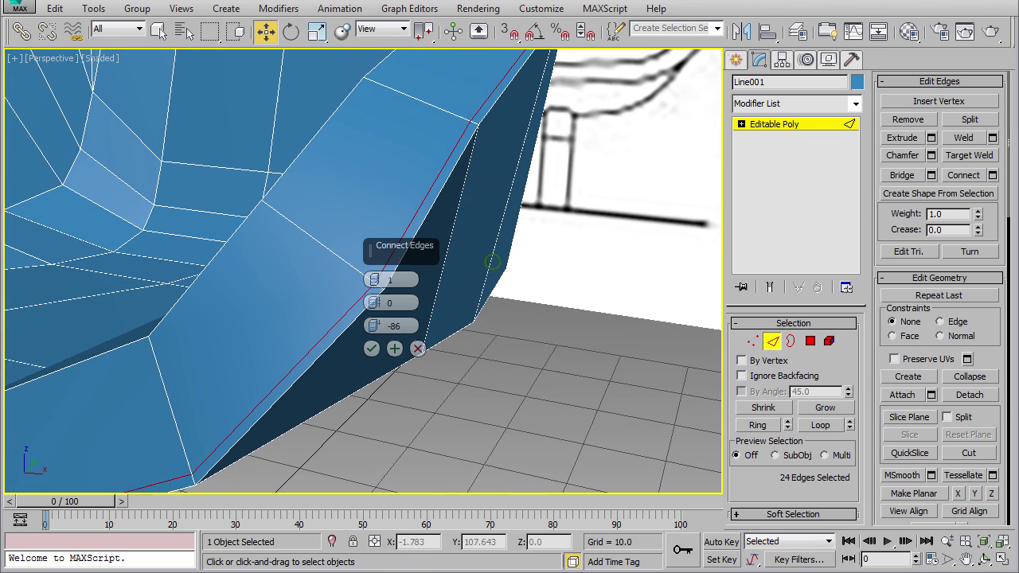
scroll(494, 319, "down", 5)
left_click(371, 349)
middle_click_drag(548, 307, 556, 351)
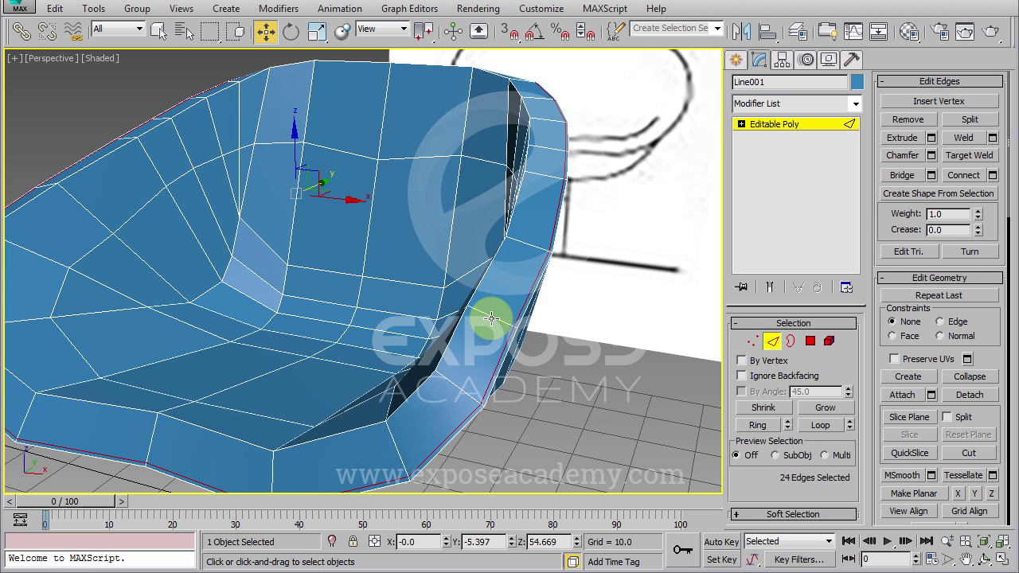
- Ring a rim edge and Connect it into a second loop at Slide -86 along the rim
left_click(491, 318)
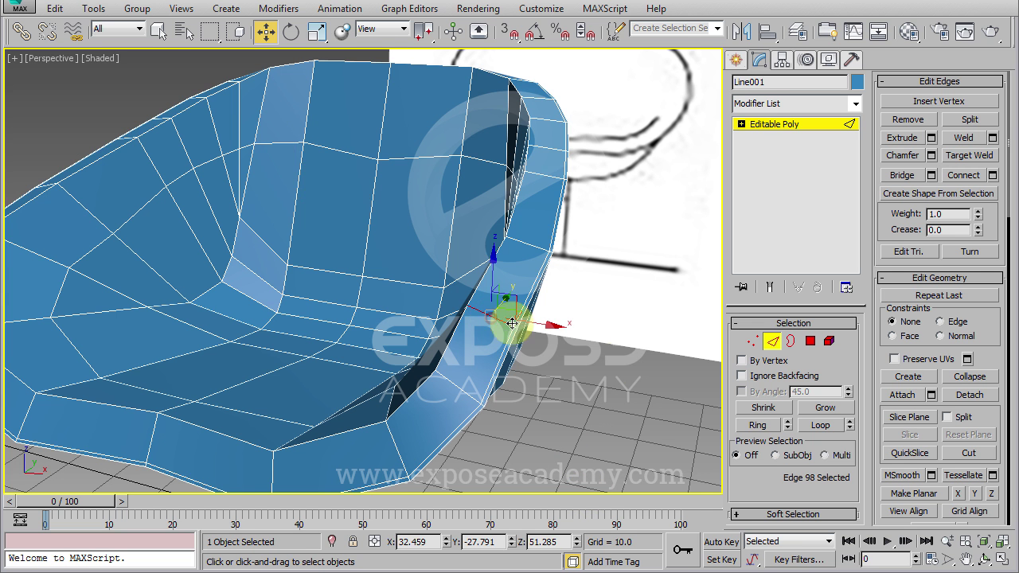
left_click(757, 424)
right_click(634, 337)
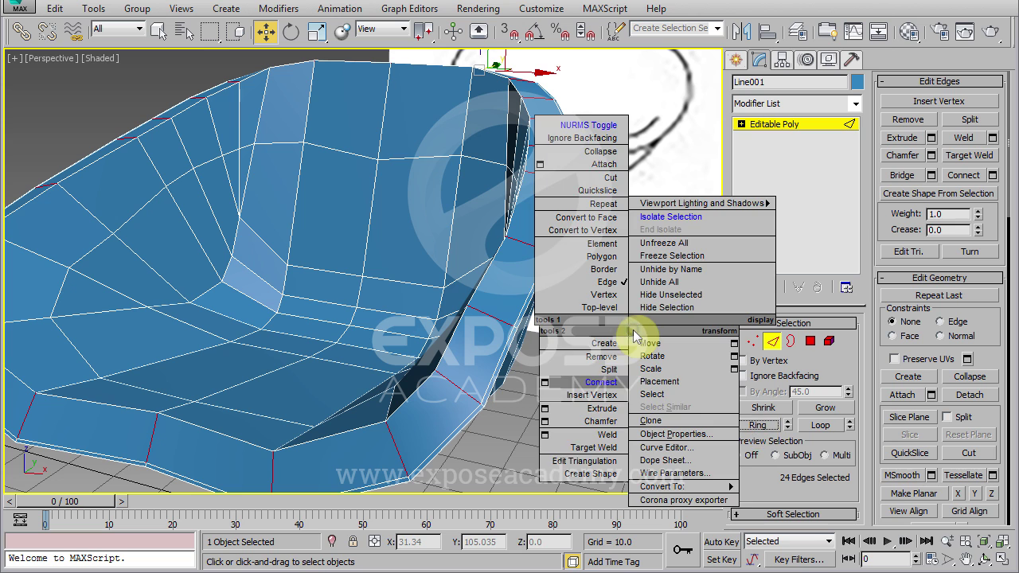
left_click(548, 385)
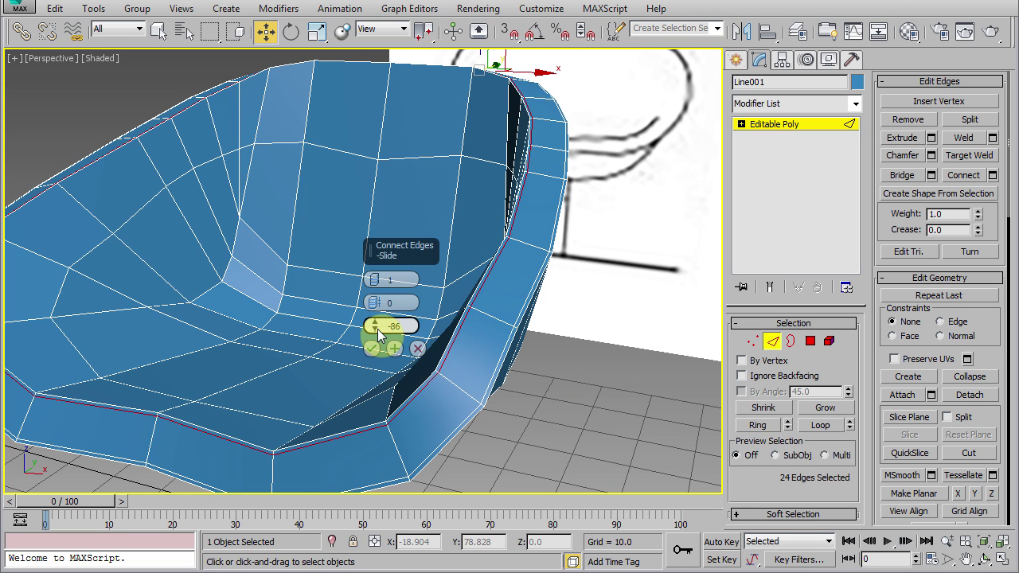
left_click(371, 348)
middle_click_drag(473, 345, 539, 344)
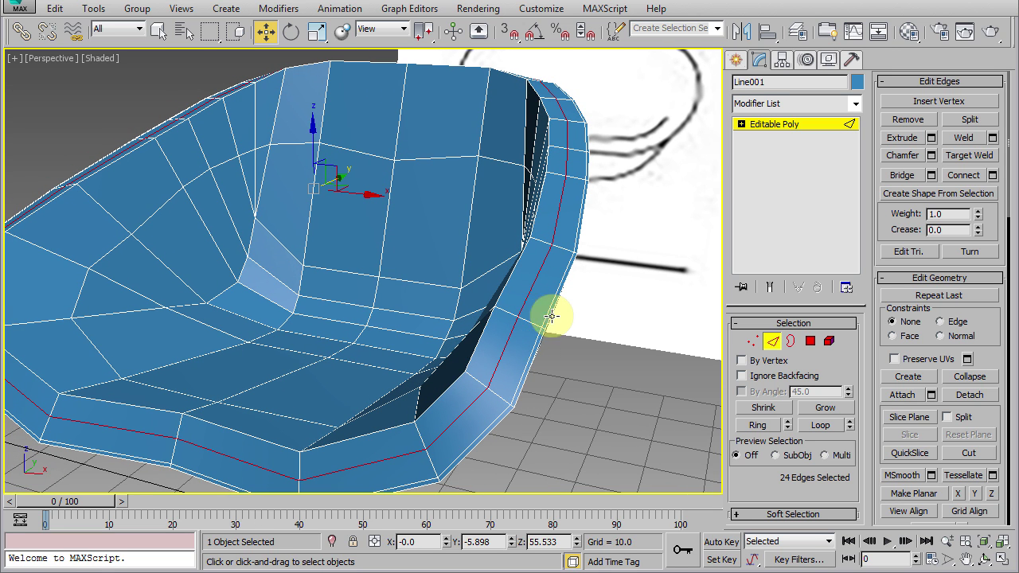
left_click(753, 344)
left_click(770, 344)
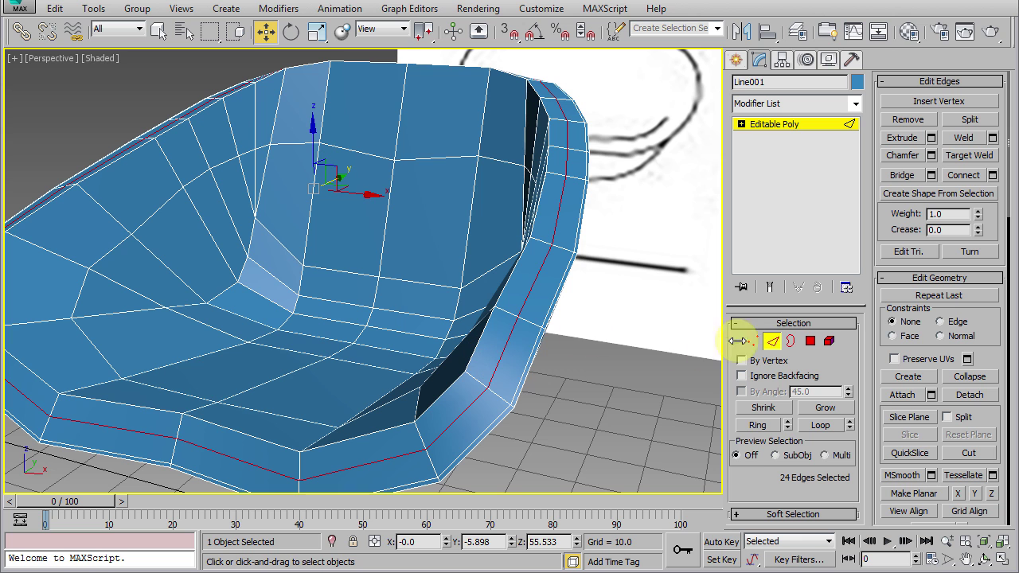
- Convert the loop to its 24 vertices and raise them slightly in the Local coordinate system
left_click(753, 346, "ctrl")
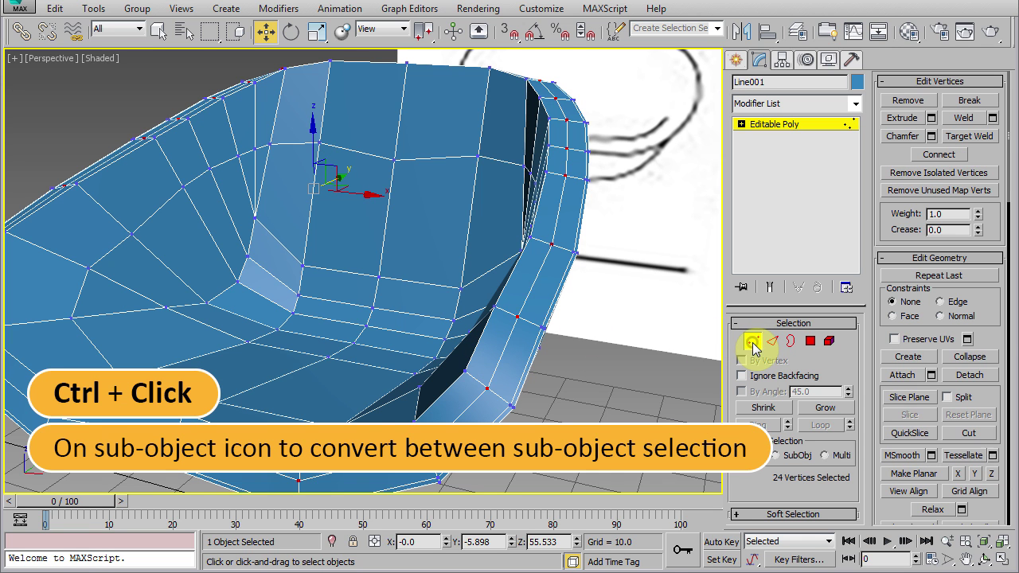
mouse_move(573, 304)
middle_mouse_down("alt")
mouse_move(557, 348)
mouse_move(428, 307)
middle_mouse_up("alt")
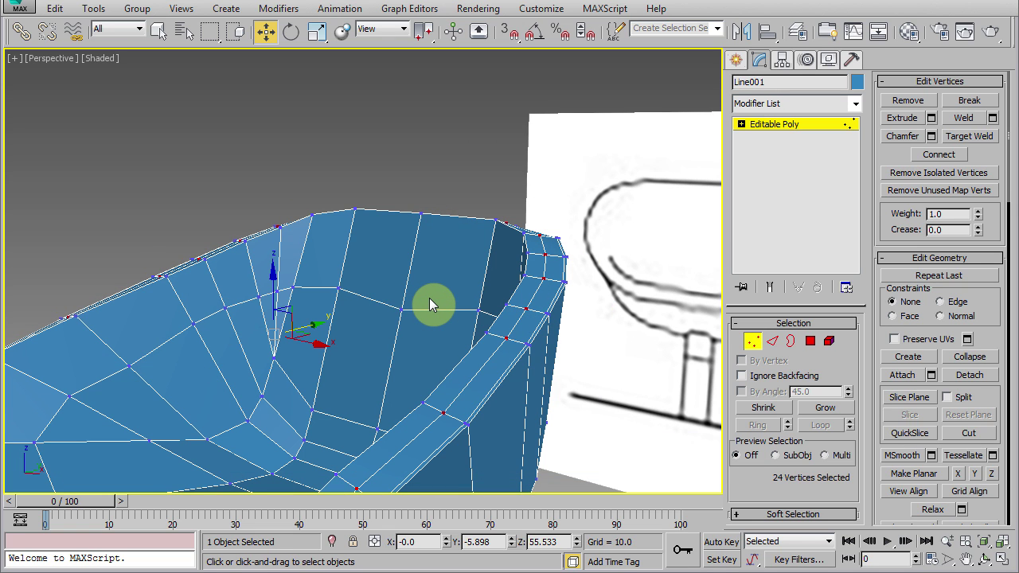
left_click(385, 30)
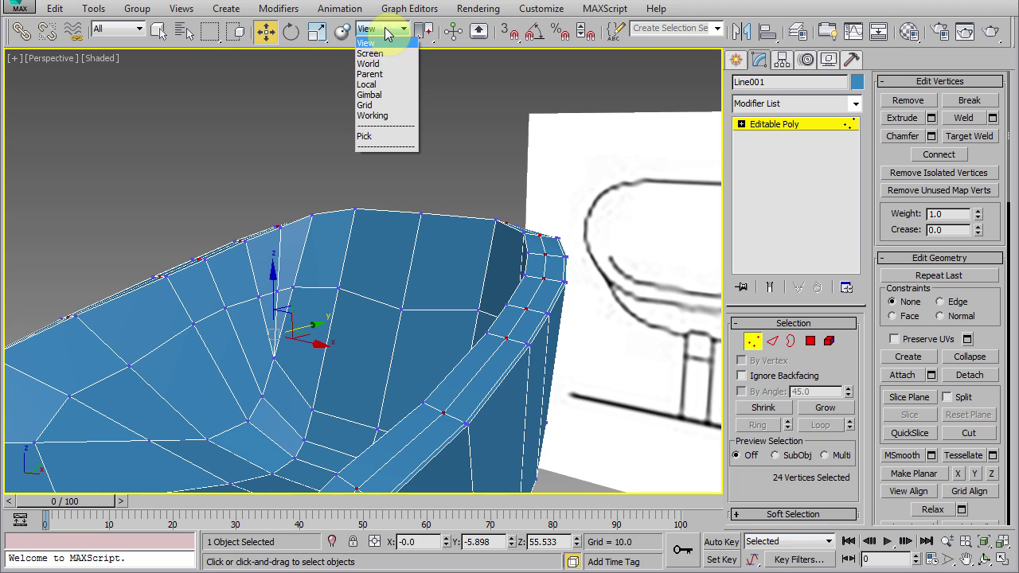
left_click(368, 84)
left_click_drag(518, 179, 522, 168)
left_click_drag(538, 227, 488, 202)
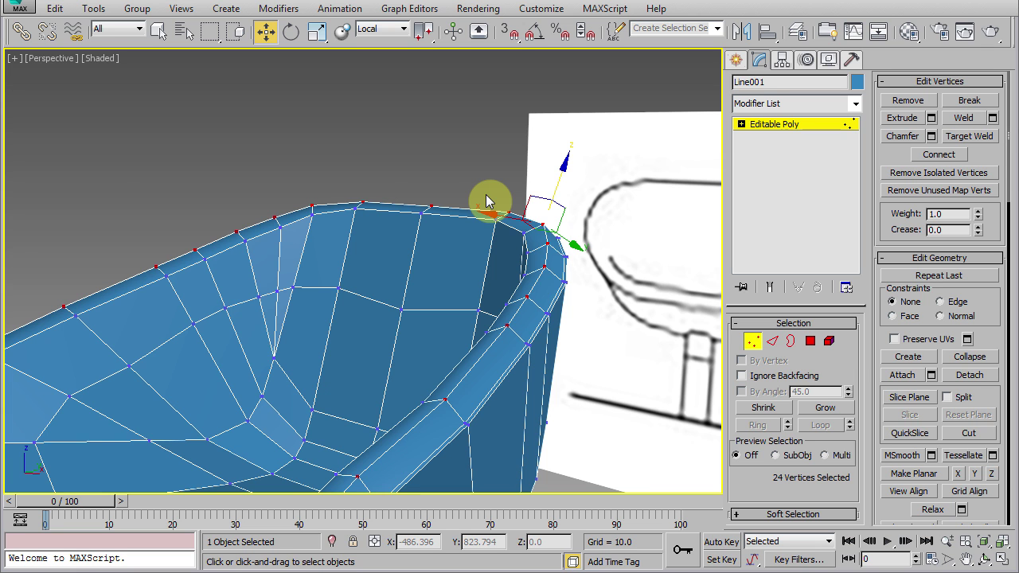
middle_click_drag(466, 343, 491, 320, "alt")
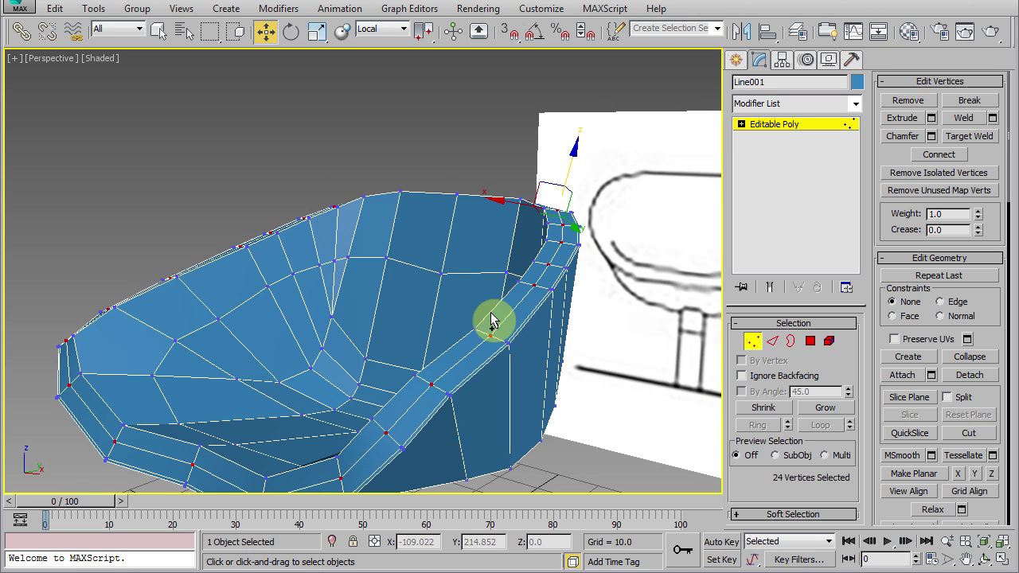
left_click_drag(517, 309, 484, 334)
- Apply a Push modifier to the seat shell with a Push Value of 1.2
left_click(784, 110)
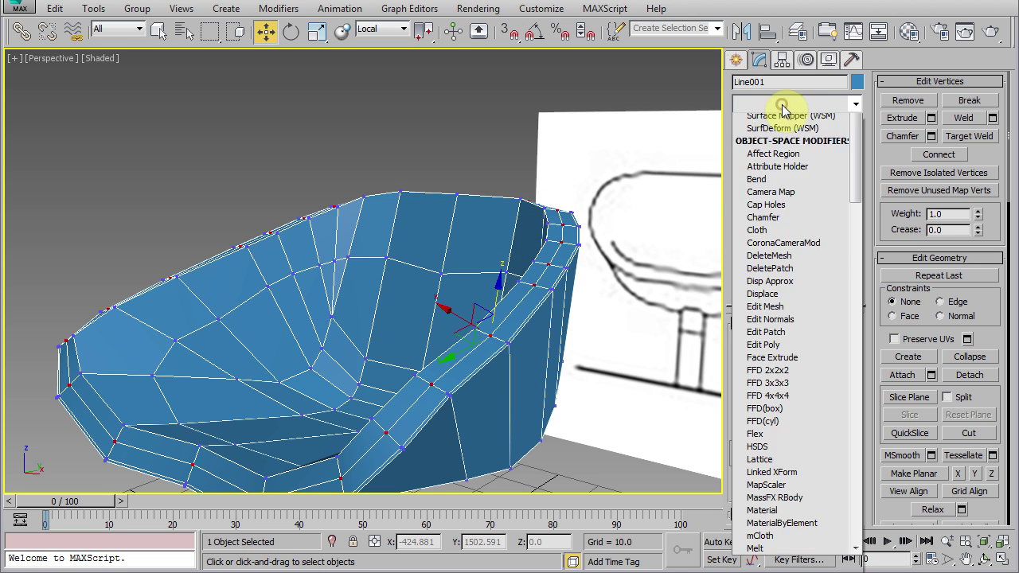
scroll(787, 187, "up", 5)
scroll(819, 230, "down", 4)
scroll(809, 358, "down", 5)
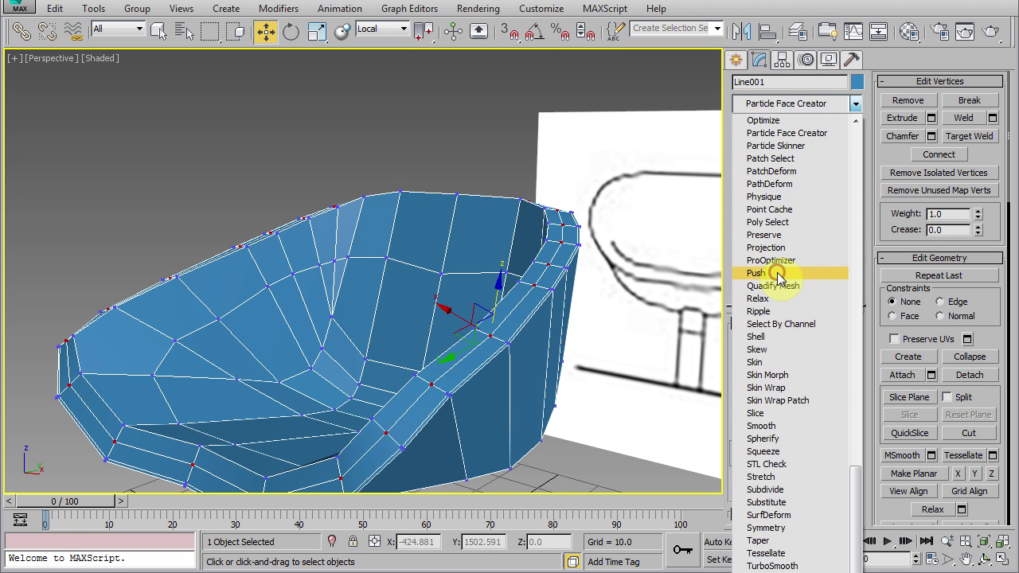
left_click(776, 263)
mouse_move(849, 343)
left_mouse_down()
mouse_move(795, 210)
mouse_move(801, 448)
mouse_move(777, 412)
mouse_move(732, 184)
mouse_move(751, 371)
mouse_move(752, 237)
left_mouse_up()
double_click(828, 343)
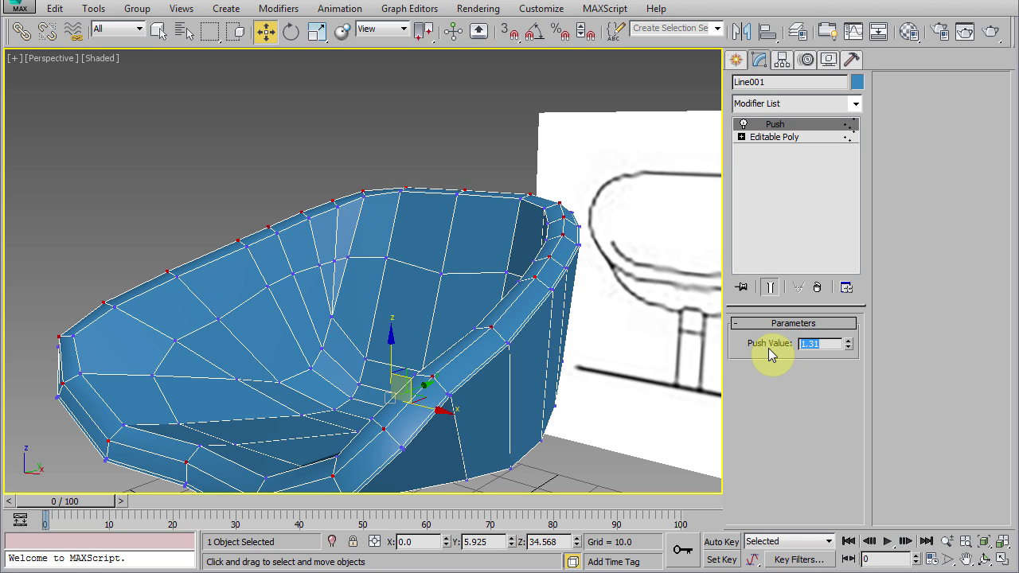
type("1.2")
key("Return")
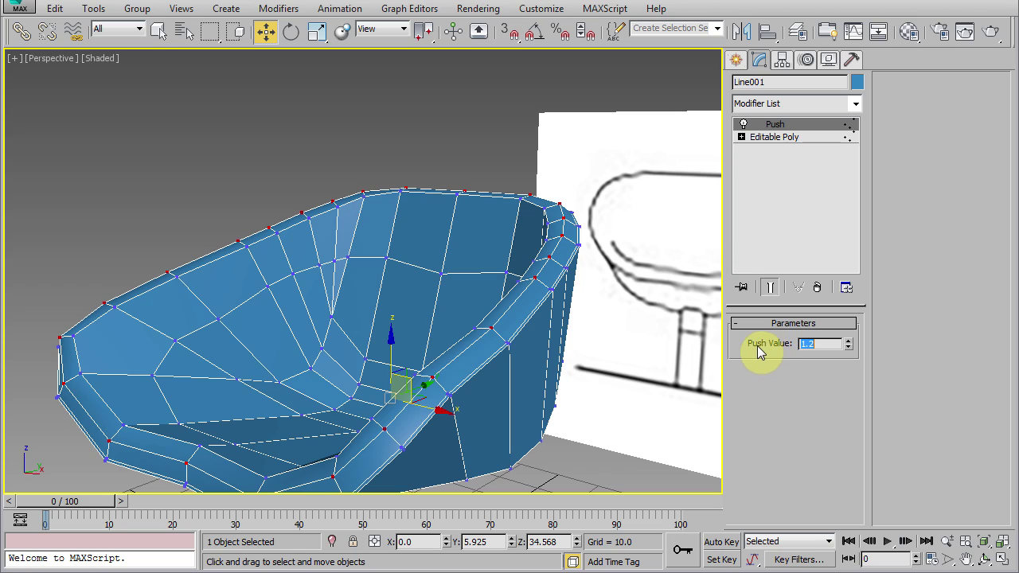
mouse_move(566, 343)
middle_mouse_down("alt")
mouse_move(509, 302)
mouse_move(552, 316)
mouse_move(499, 315)
middle_mouse_up("alt")
right_click(500, 321)
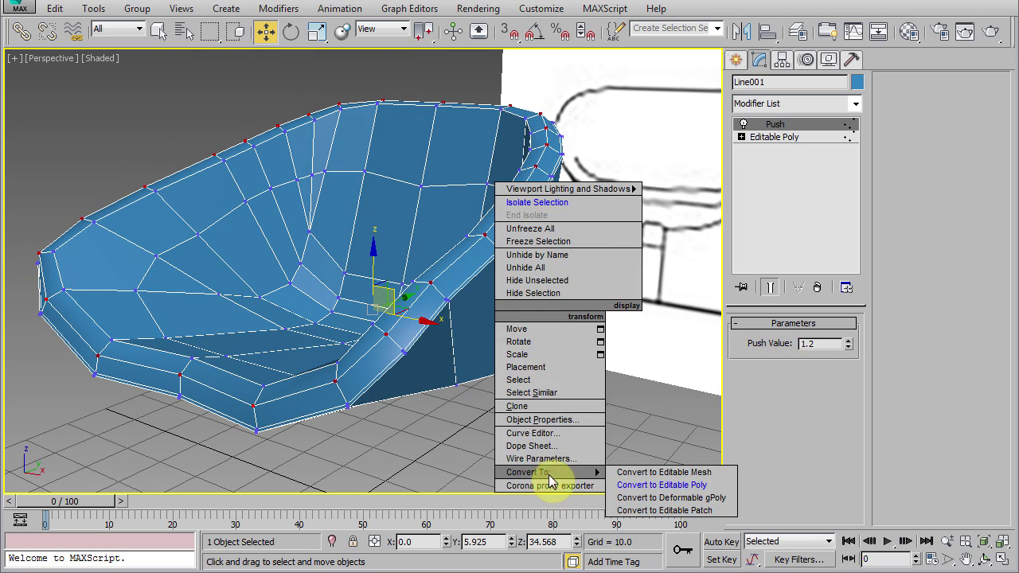
- Collapse to Editable Poly, enable NURMS, try 2 iterations, then settle on 1 and deselect
left_click(635, 482)
mouse_move(565, 383)
middle_mouse_down("alt")
mouse_move(546, 359)
mouse_move(548, 329)
middle_mouse_up("alt")
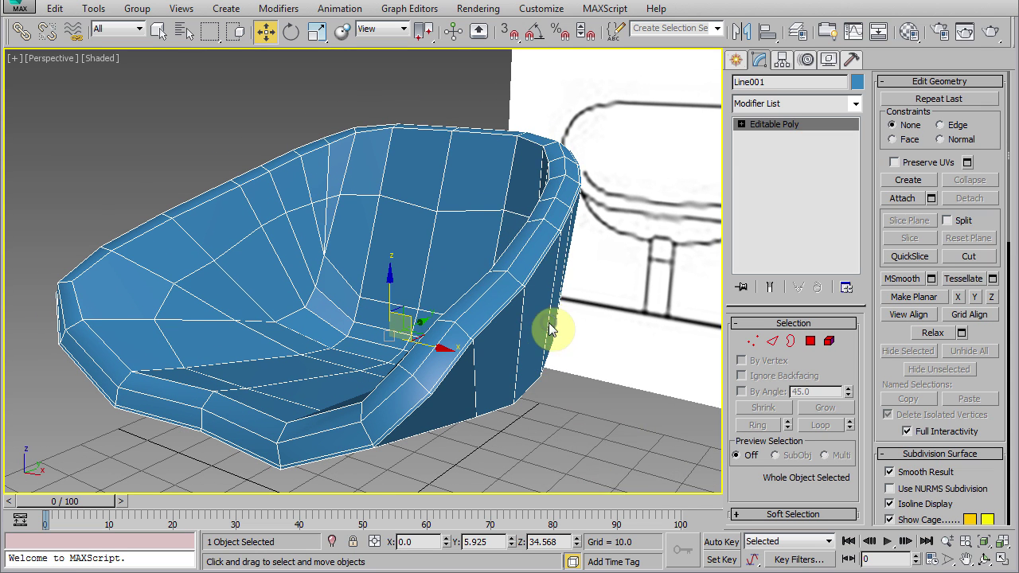
right_click(546, 322)
left_click(490, 142)
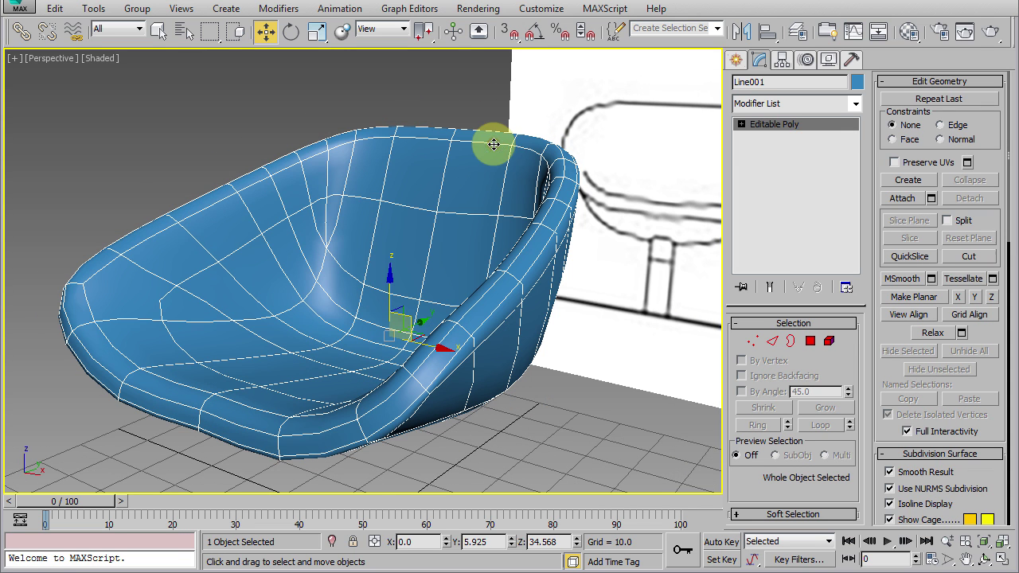
left_click(905, 86)
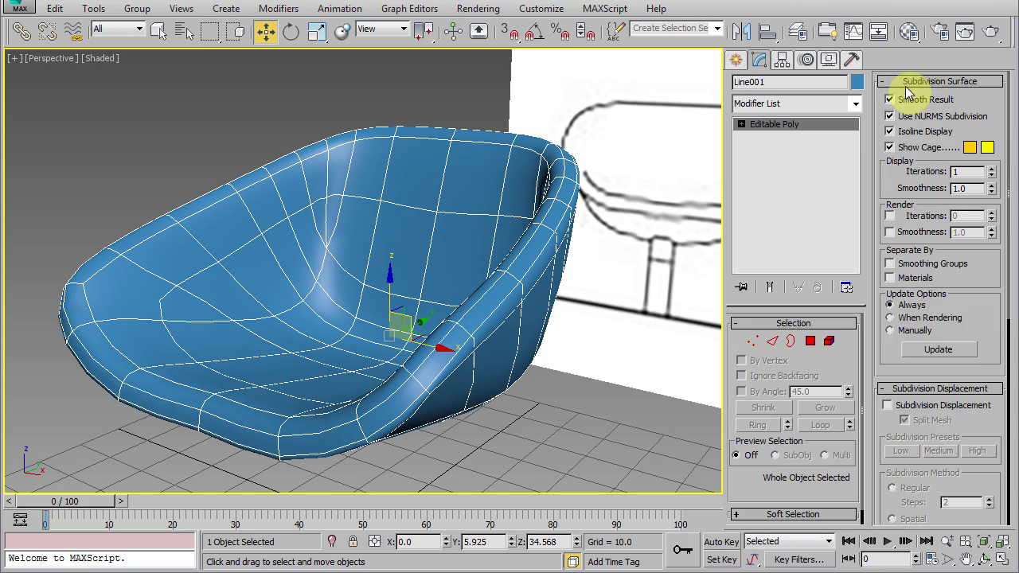
mouse_move(466, 334)
middle_mouse_down("alt")
mouse_move(575, 333)
mouse_move(466, 334)
mouse_move(422, 319)
mouse_move(493, 308)
middle_mouse_up("alt")
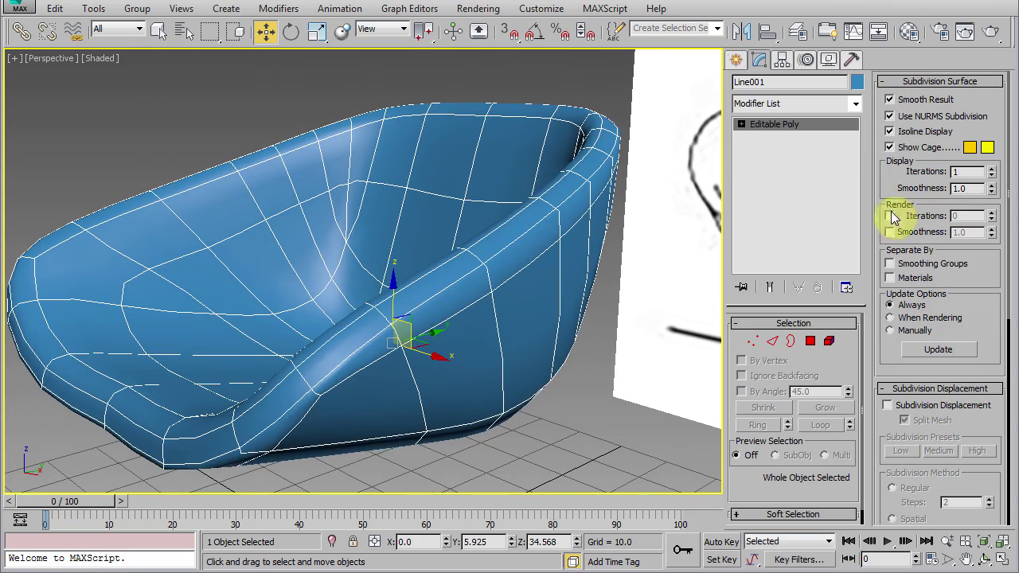
left_click(992, 170)
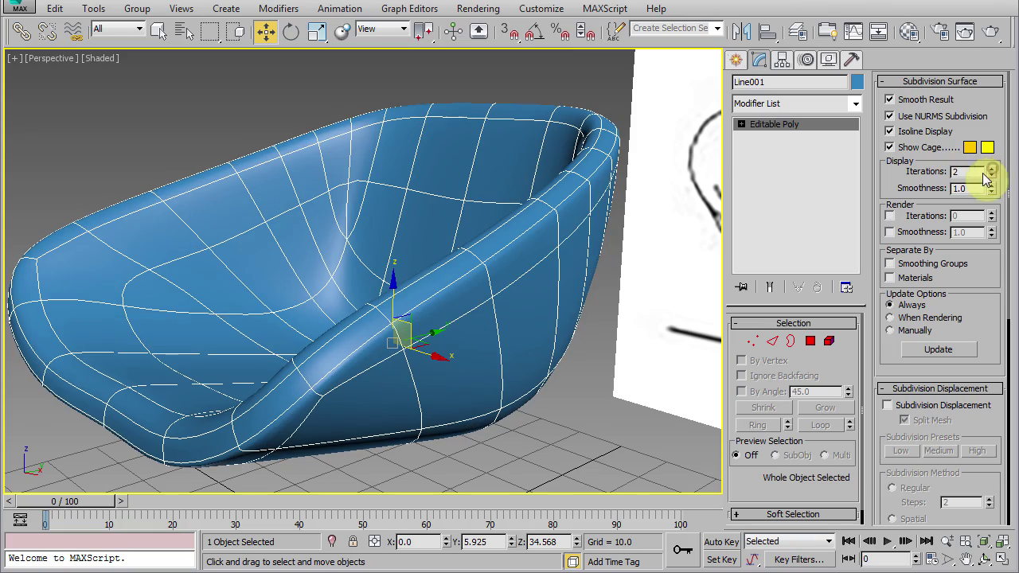
mouse_move(284, 321)
middle_mouse_down("alt")
mouse_move(496, 319)
mouse_move(341, 320)
middle_mouse_up("alt")
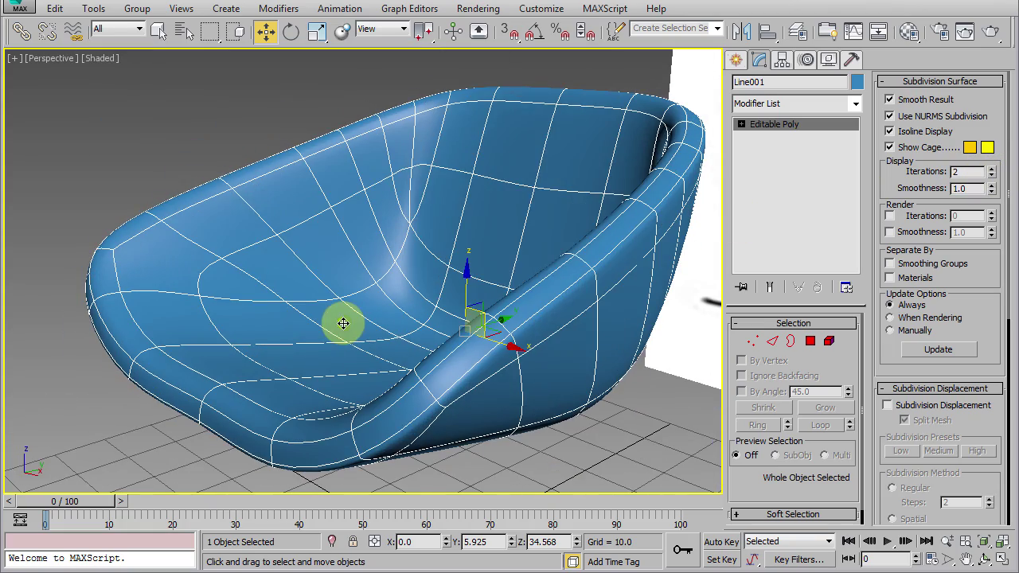
left_click(992, 175)
middle_click_drag(632, 294, 605, 300, "alt")
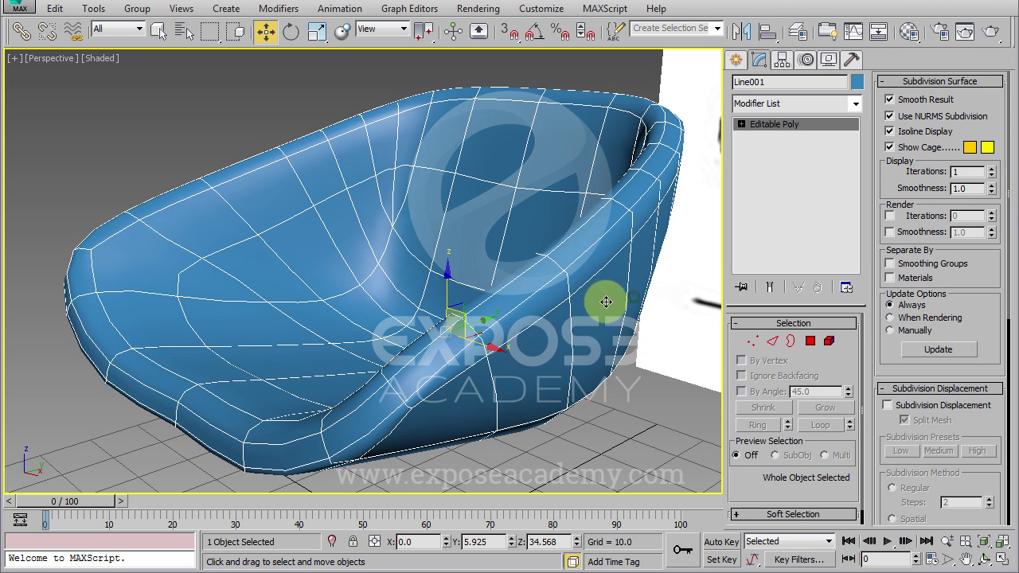
left_click(625, 414)
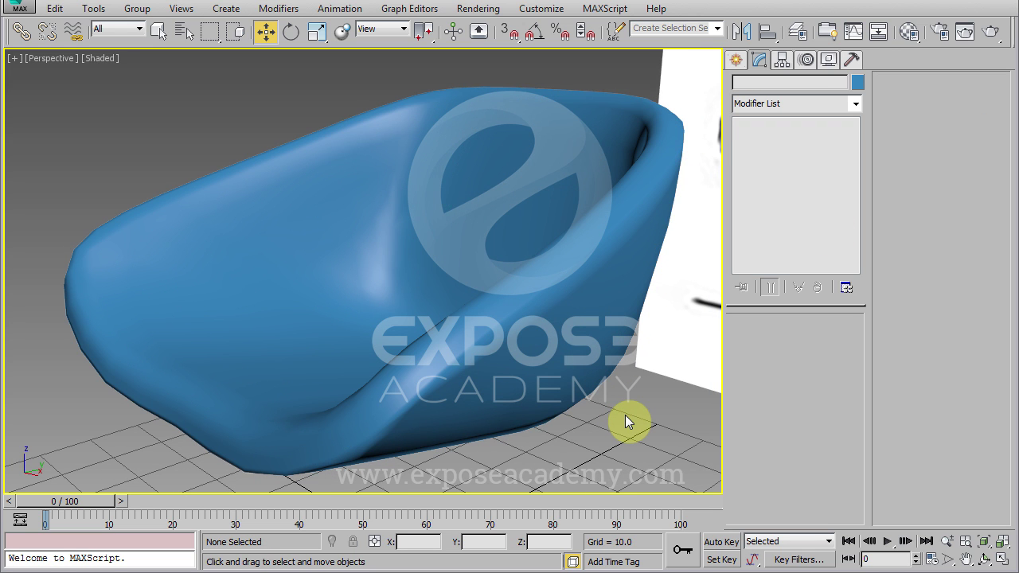